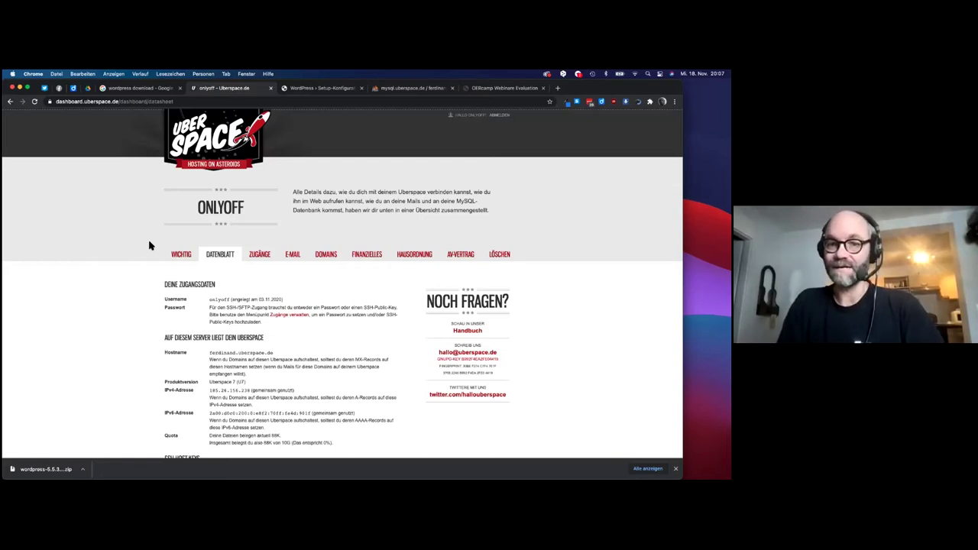
- Scroll through the Uberspace datasheet's hostname, IP addresses and storage quota
scroll(184, 359, "up", 2)
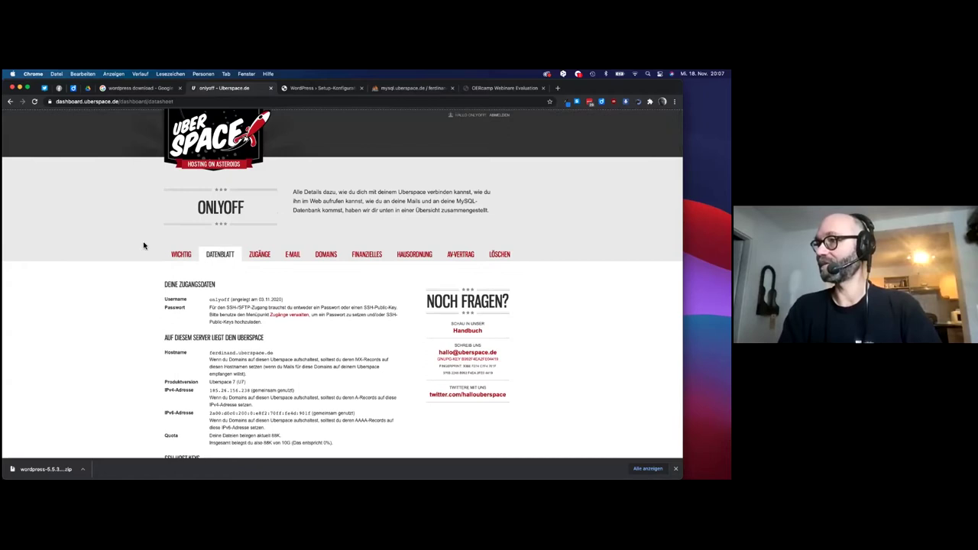
scroll(145, 244, "down", 2)
scroll(145, 244, "down", 3)
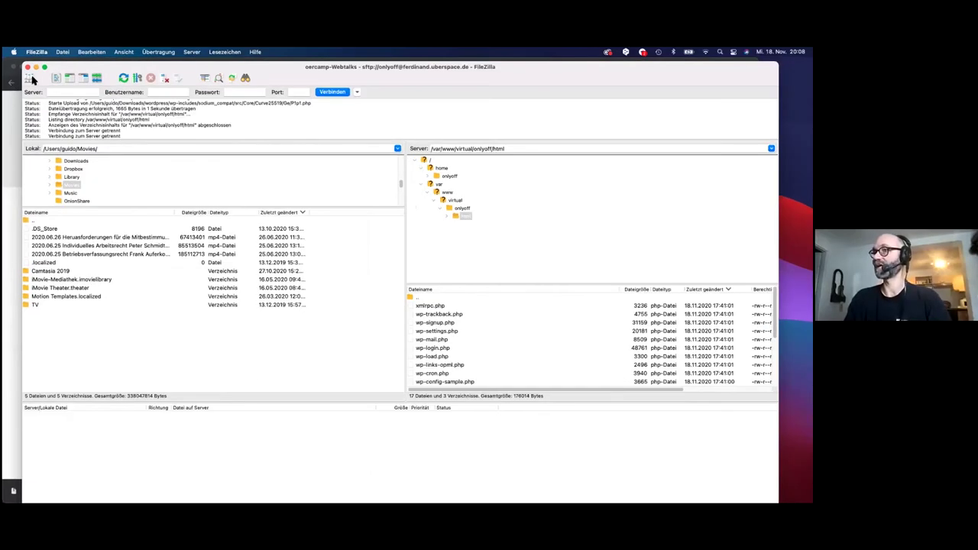
- Open FileZilla's Servermanager and select the saved oercamp-Webtalks site
left_click(31, 78)
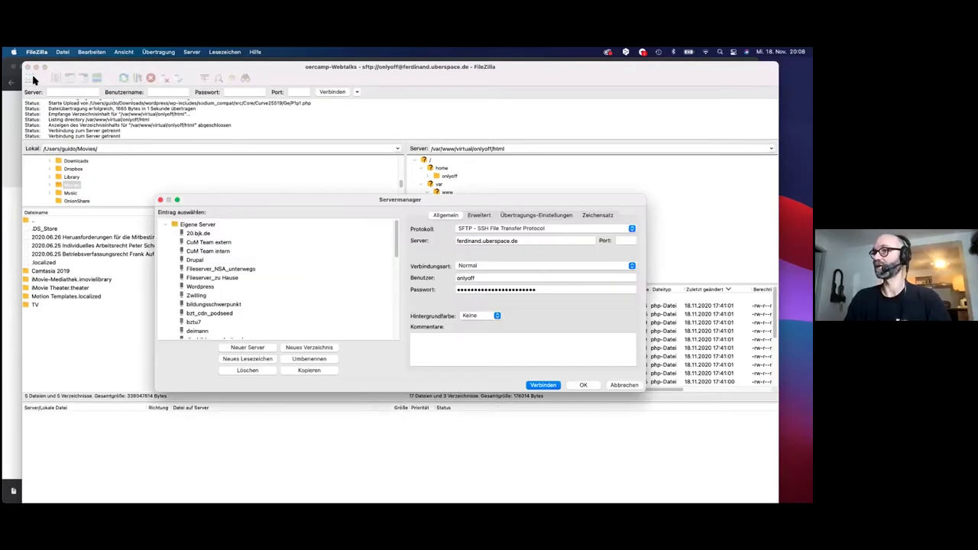
scroll(213, 279, "down", 3)
scroll(213, 280, "down", 4)
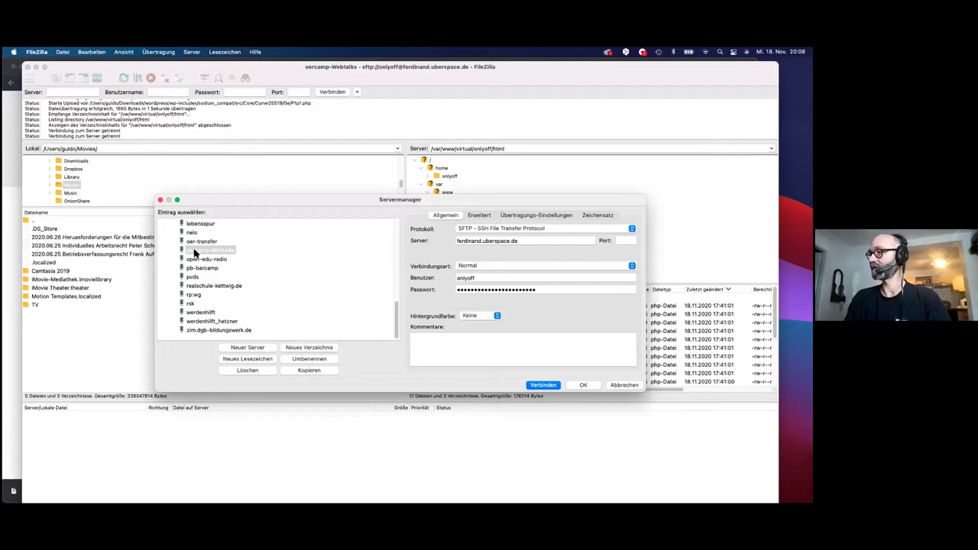
left_click(195, 253)
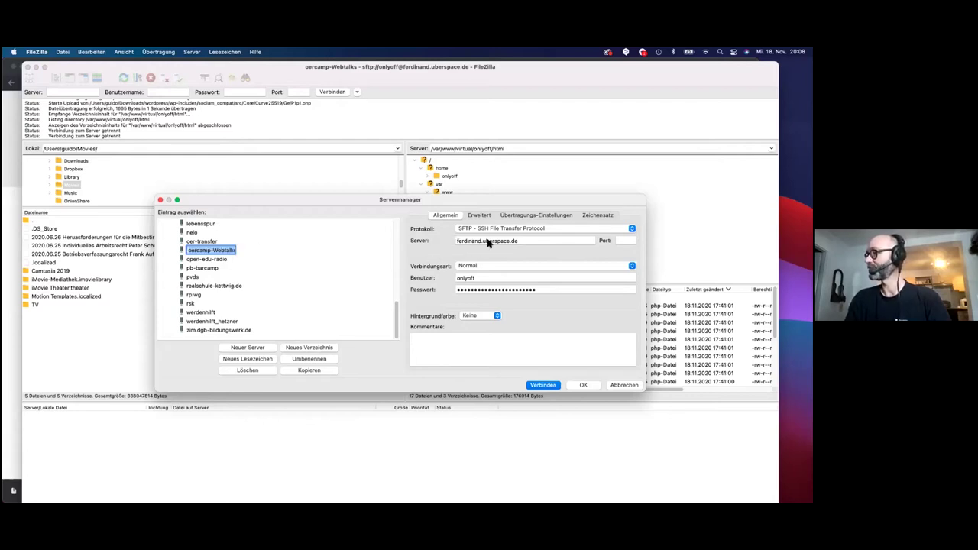
- Compare the site's hostname and username with the Uberspace datasheet, then open the access settings page
key("super+Tab")
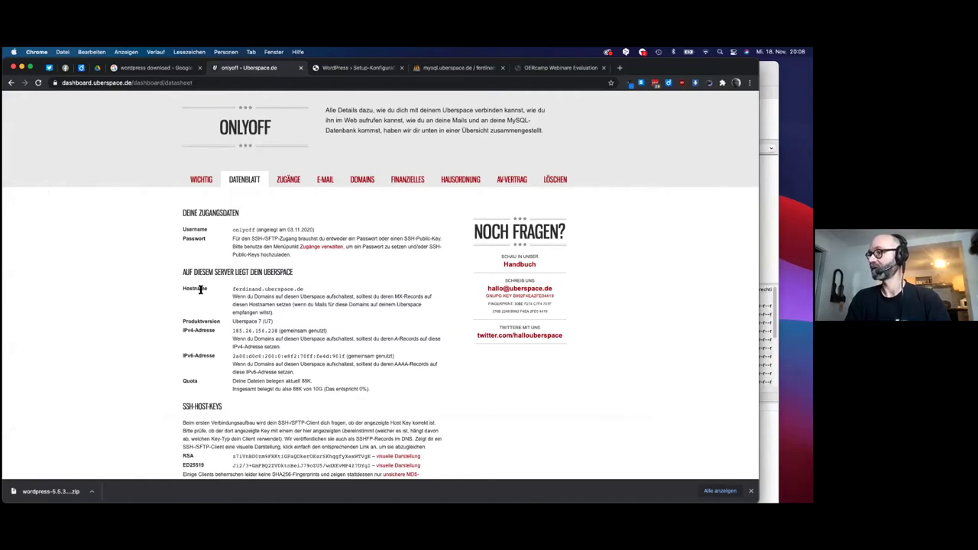
key("super+Tab")
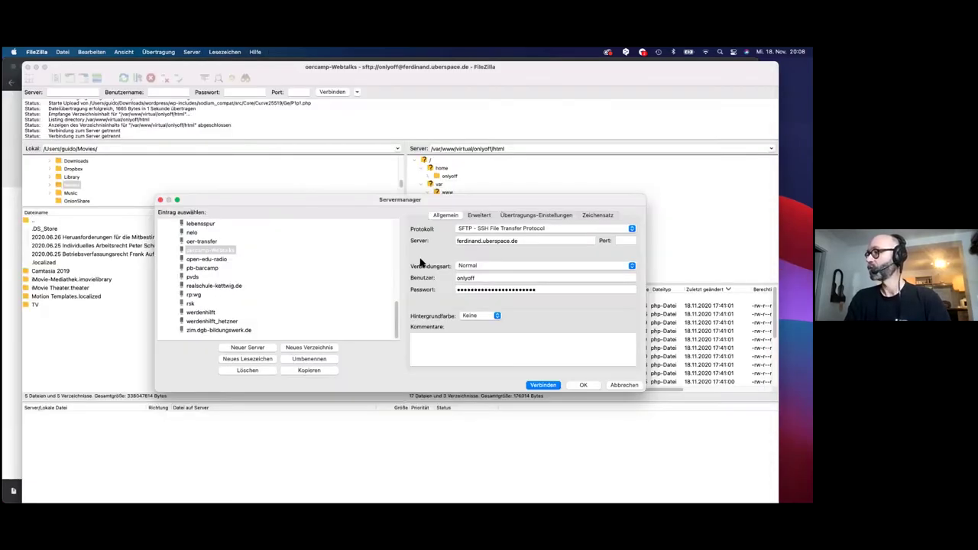
key("super+Tab")
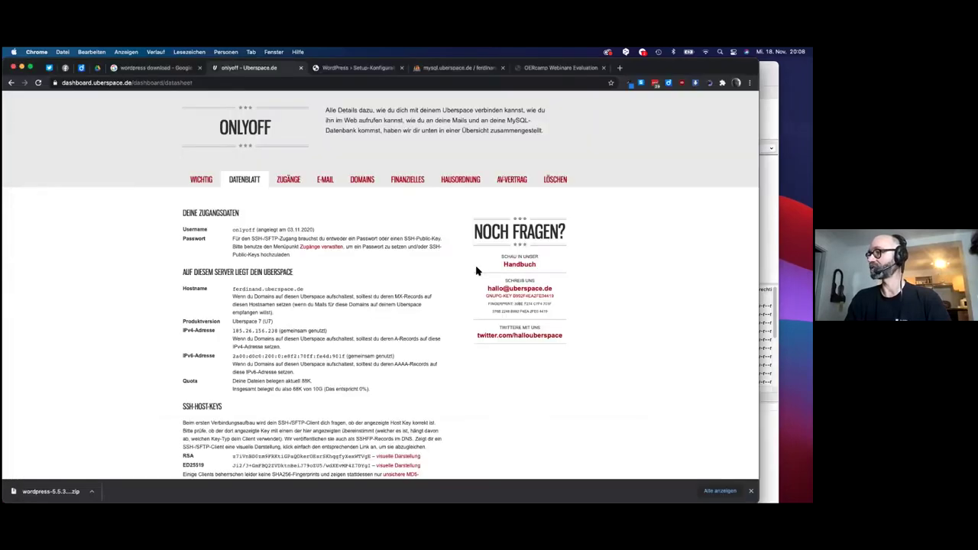
scroll(372, 266, "up", 3)
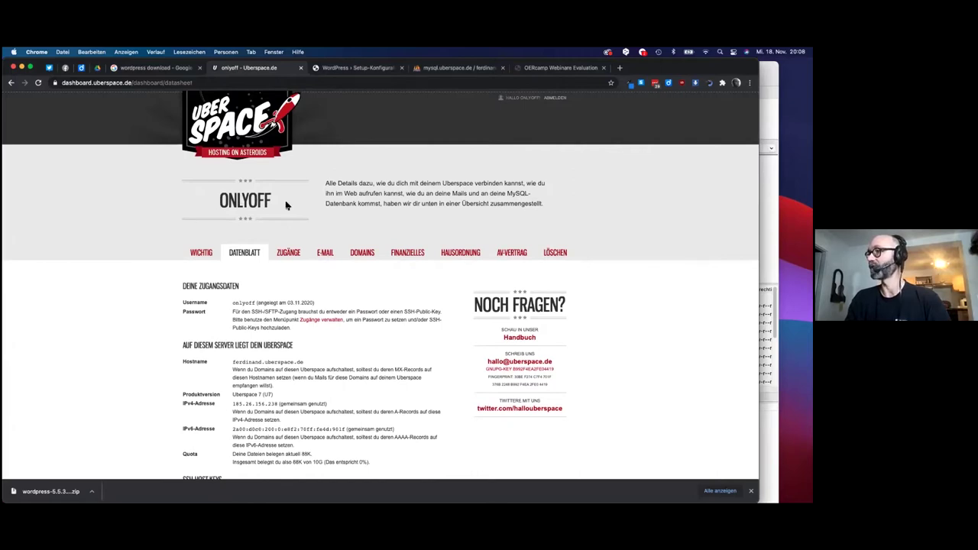
key("super+Tab")
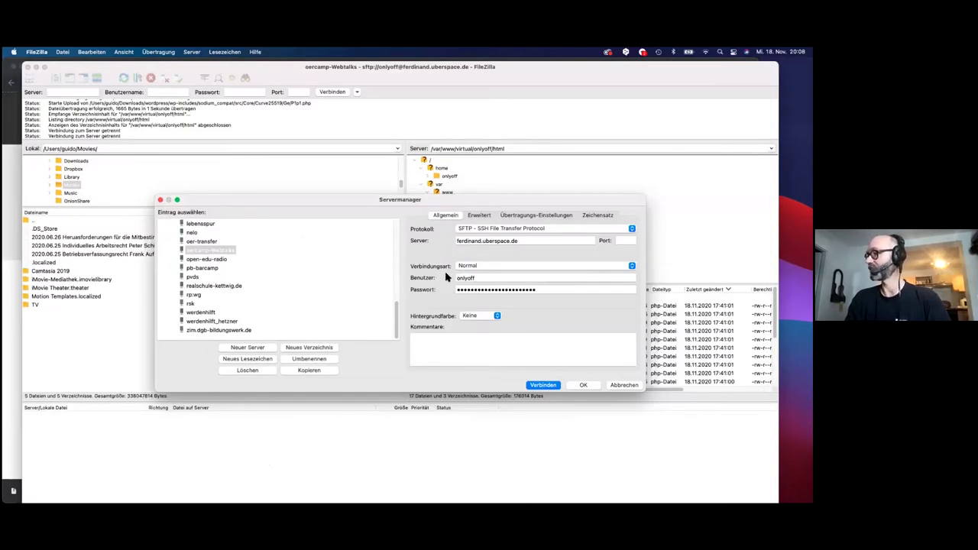
key("super+Tab")
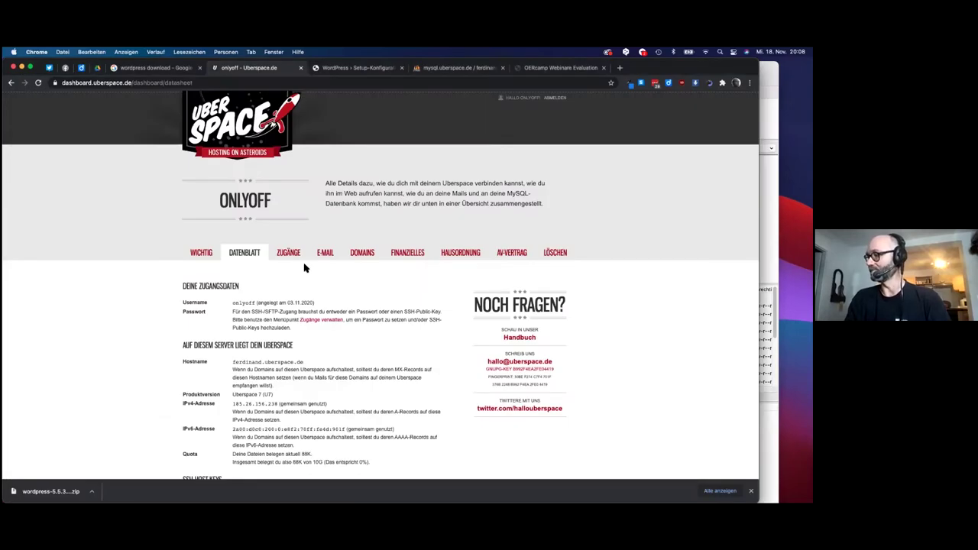
left_click(291, 255)
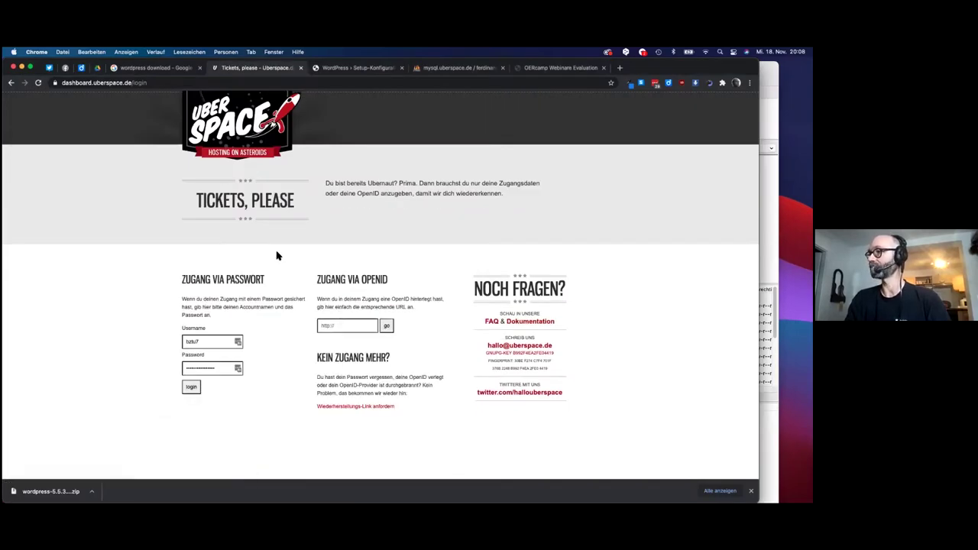
- Log back in to the Uberspace dashboard with the account username and password
double_click(206, 342)
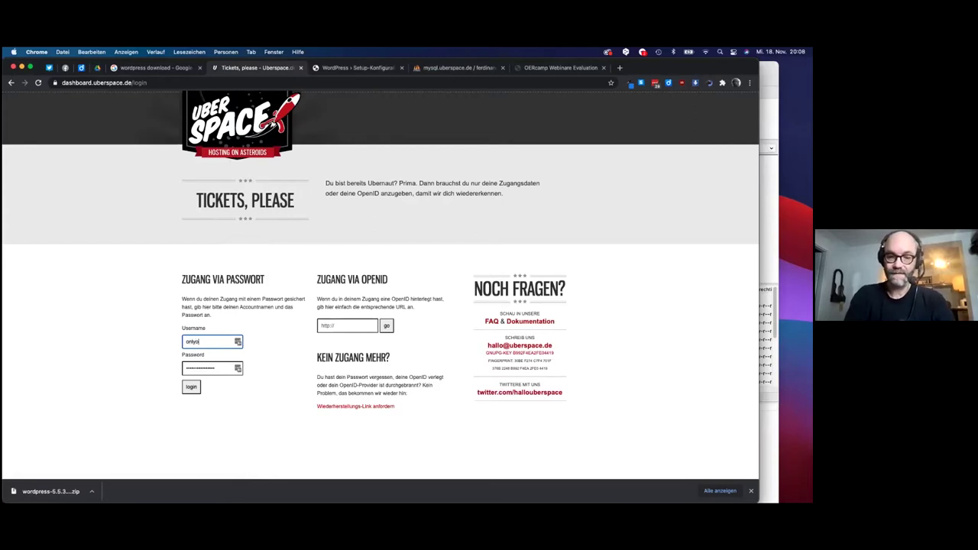
key("Tab")
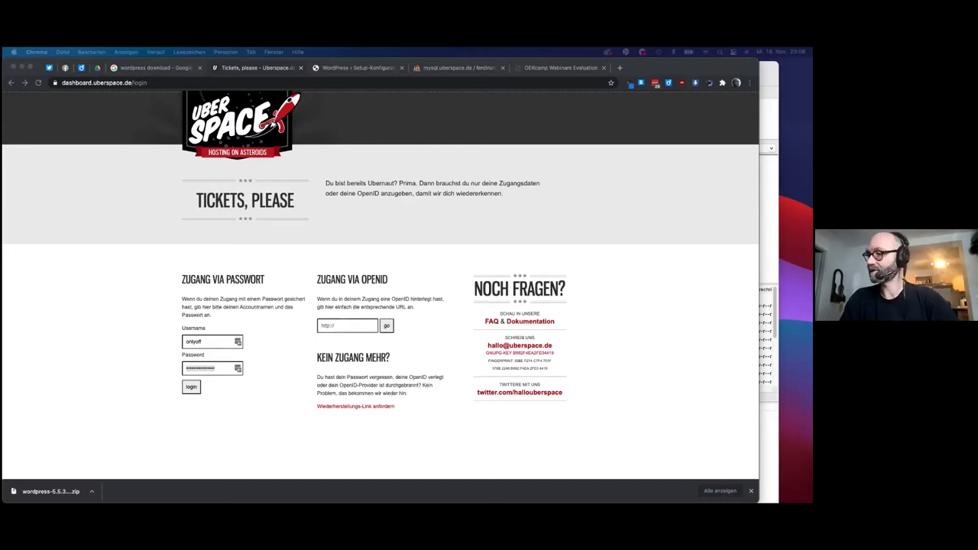
double_click(221, 368)
key("super+v")
key("Return")
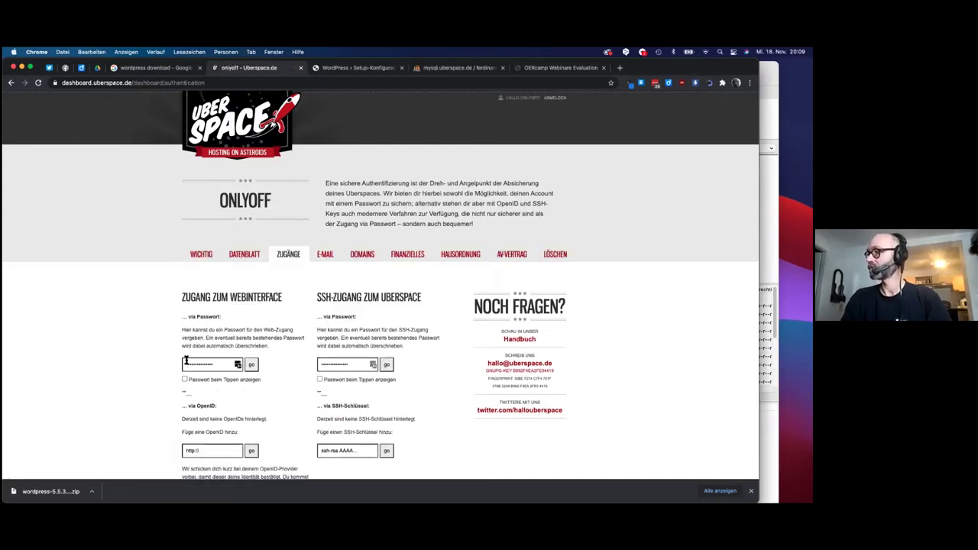
- Review the Zugänge page's password, OpenID and SSH-key access options
scroll(262, 277, "down", 1)
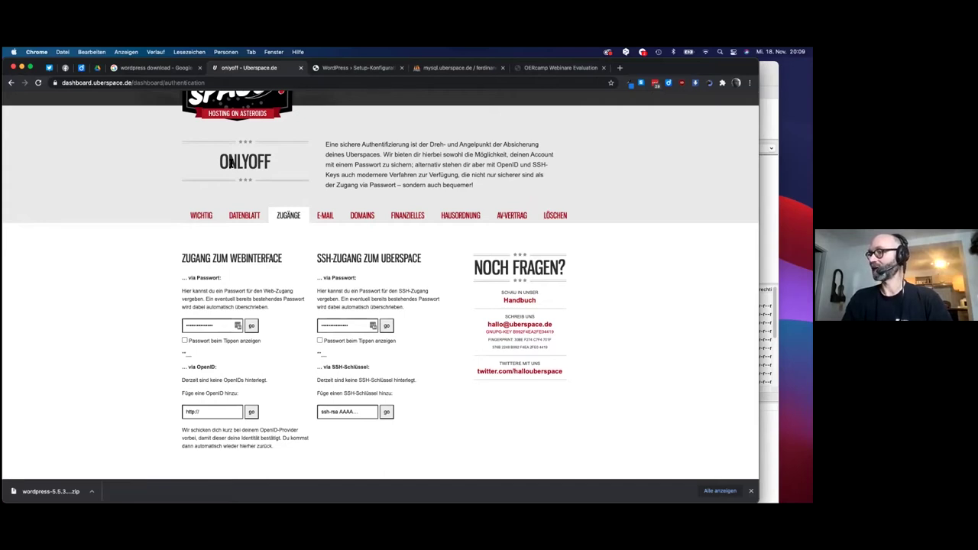
scroll(233, 167, "up", 1)
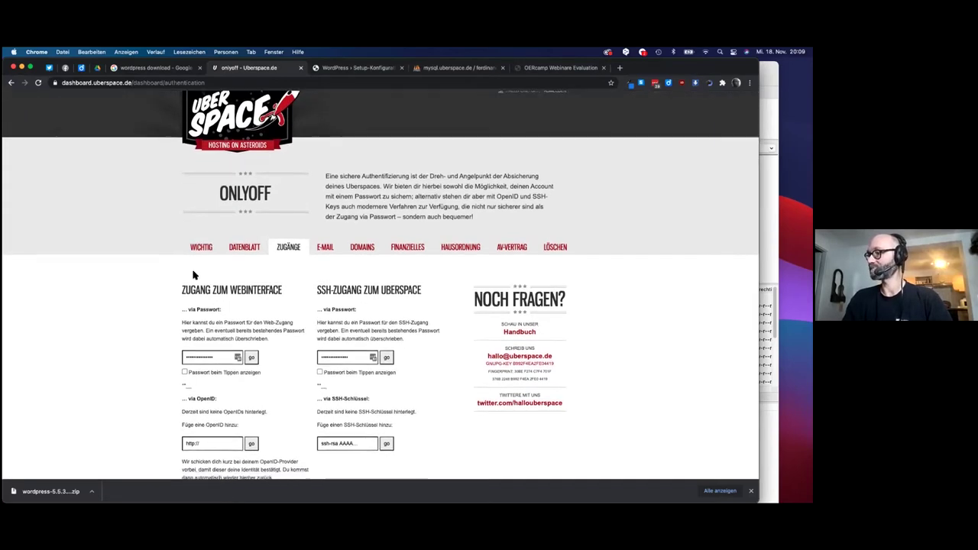
scroll(225, 280, "down", 1)
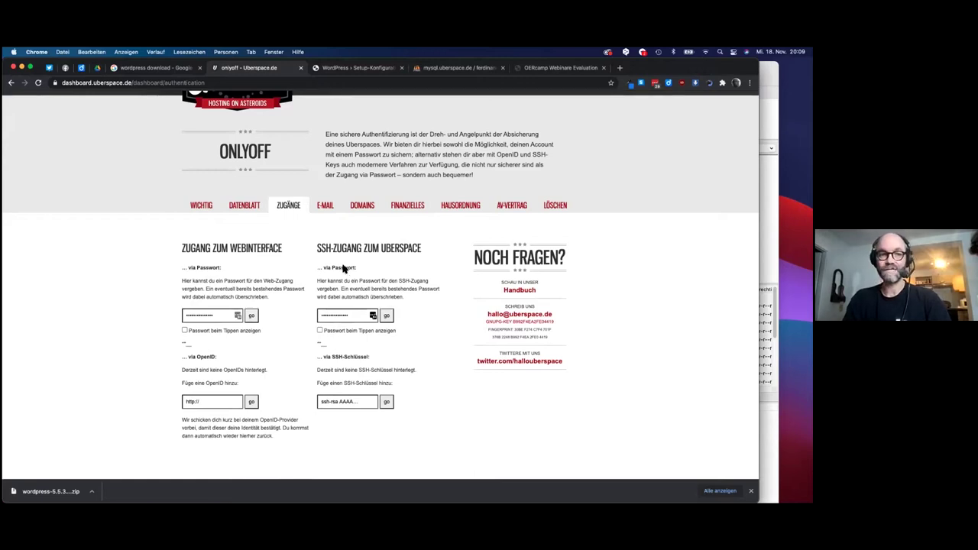
key("super+Tab")
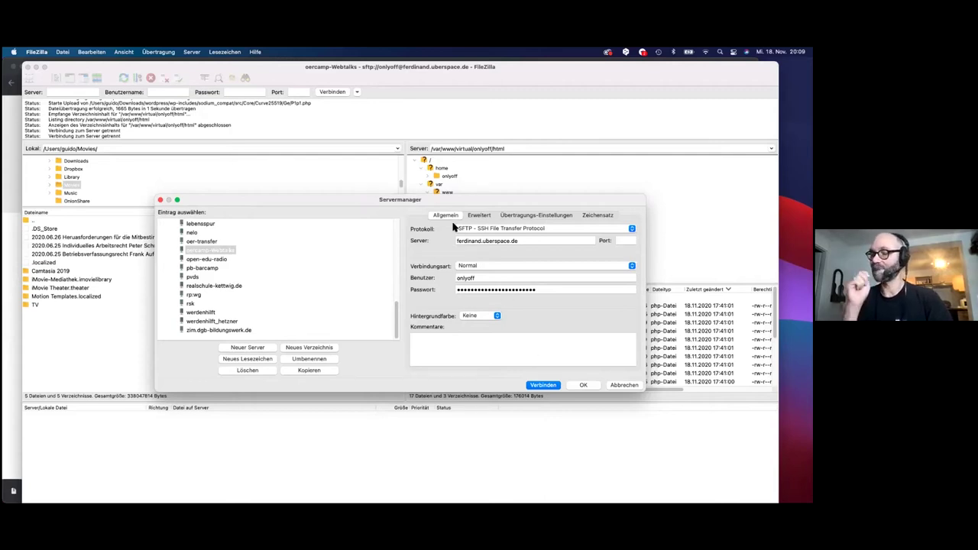
- Reset oercamp-Webtalks to SFTP via FTP and connect, replacing the current connection
left_click(482, 230)
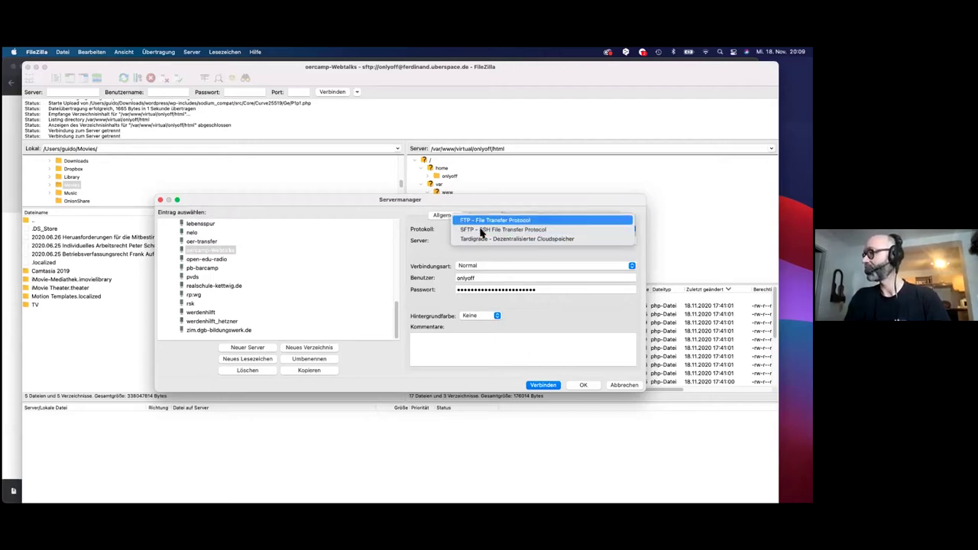
left_click(482, 222)
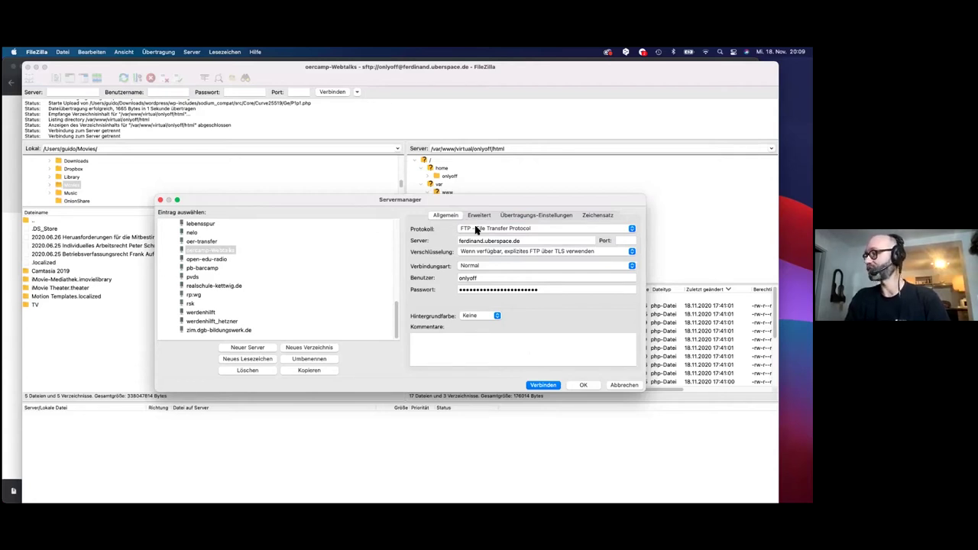
left_click(476, 229)
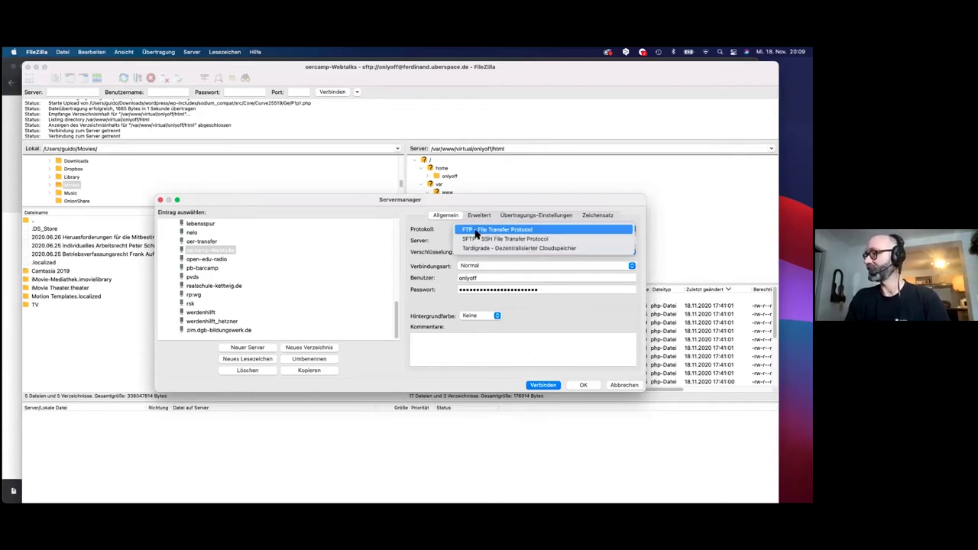
left_click(472, 237)
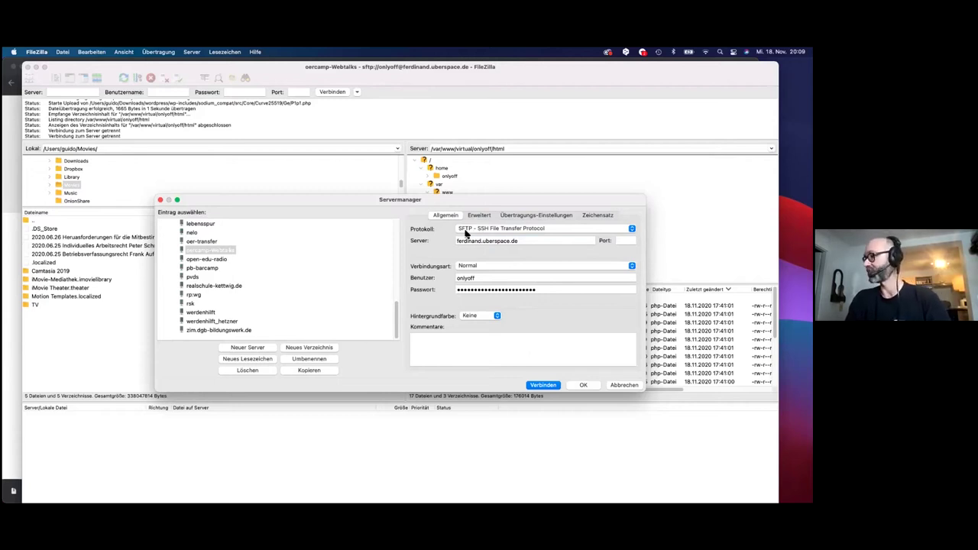
left_click(542, 386)
left_click(489, 320)
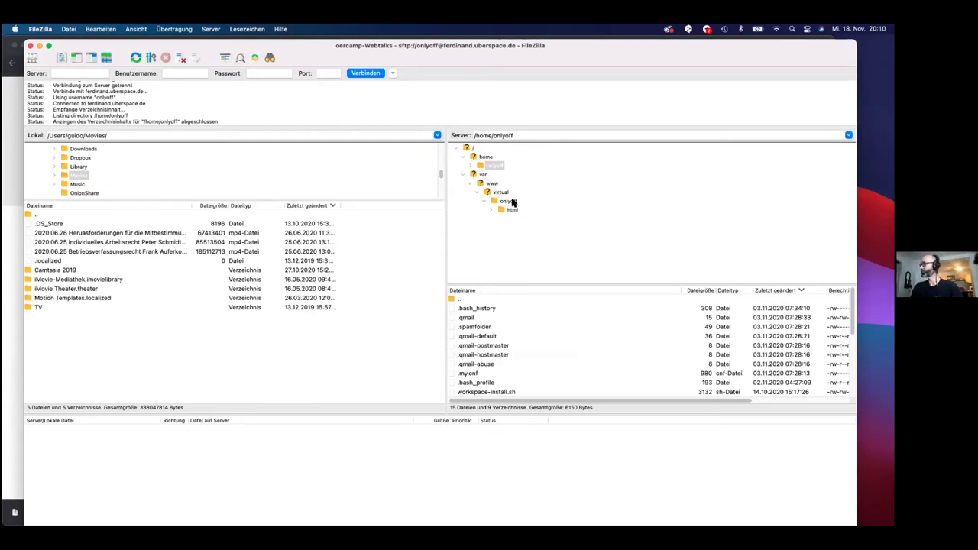
- Scroll the remote home directory listing, checking it against the Uberspace dashboard
scroll(469, 318, "down", 5)
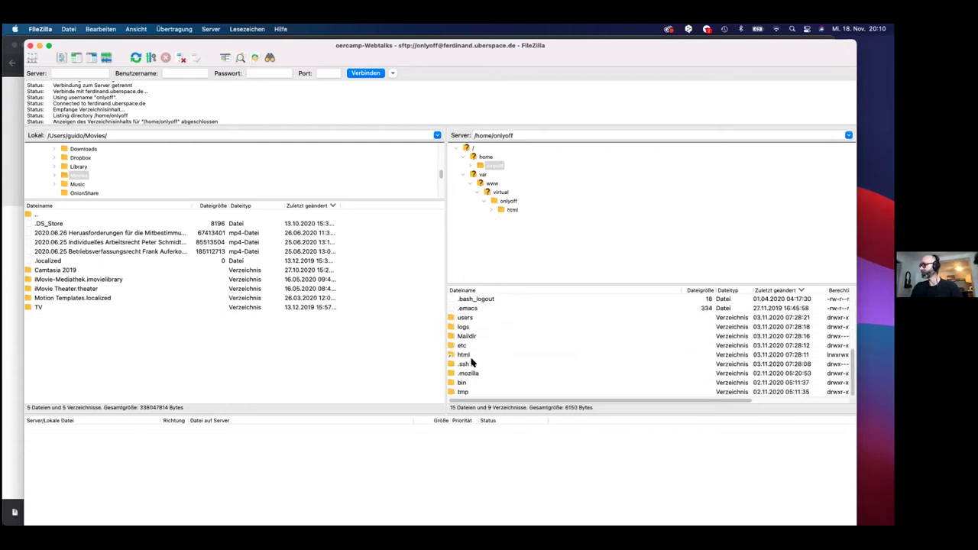
scroll(468, 359, "up", 5)
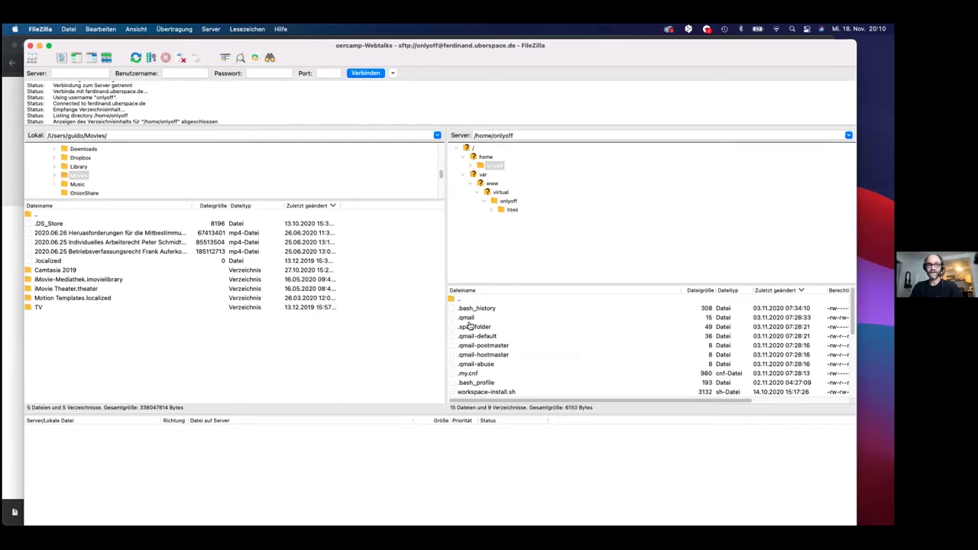
key("super+Tab")
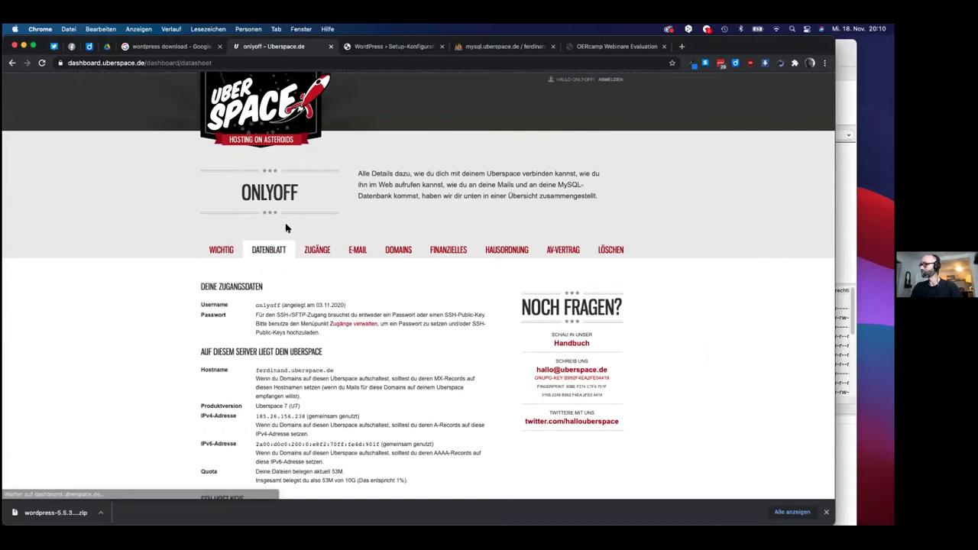
scroll(286, 227, "down", 1)
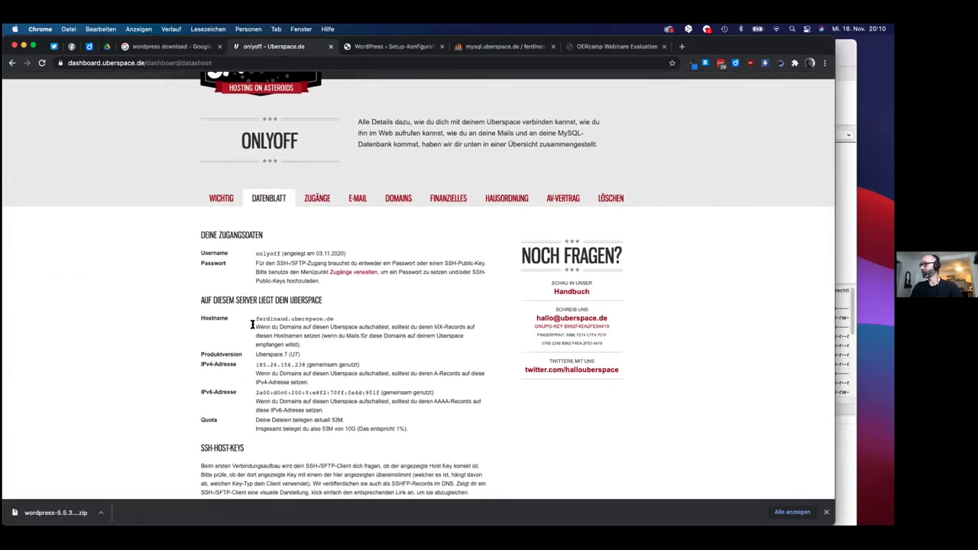
key("super+Tab")
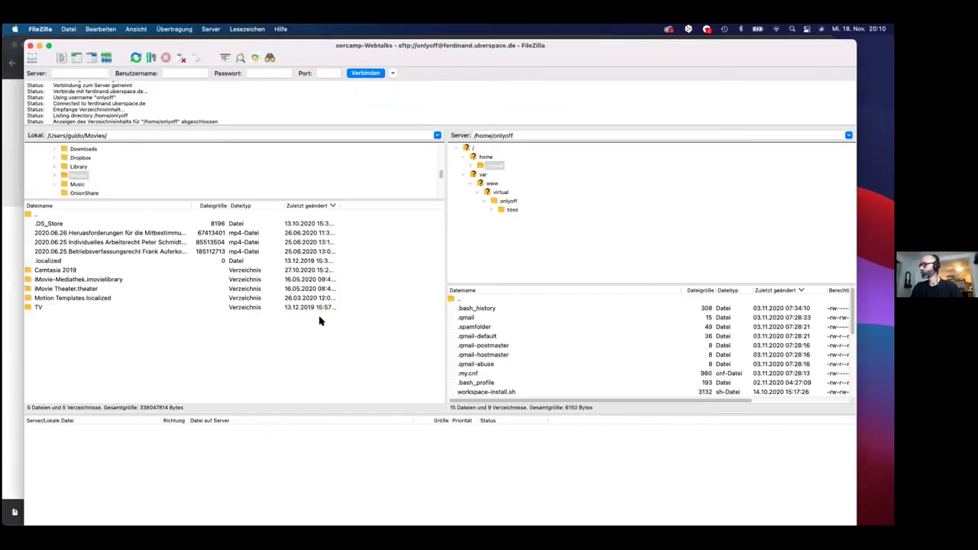
scroll(460, 327, "down", 3)
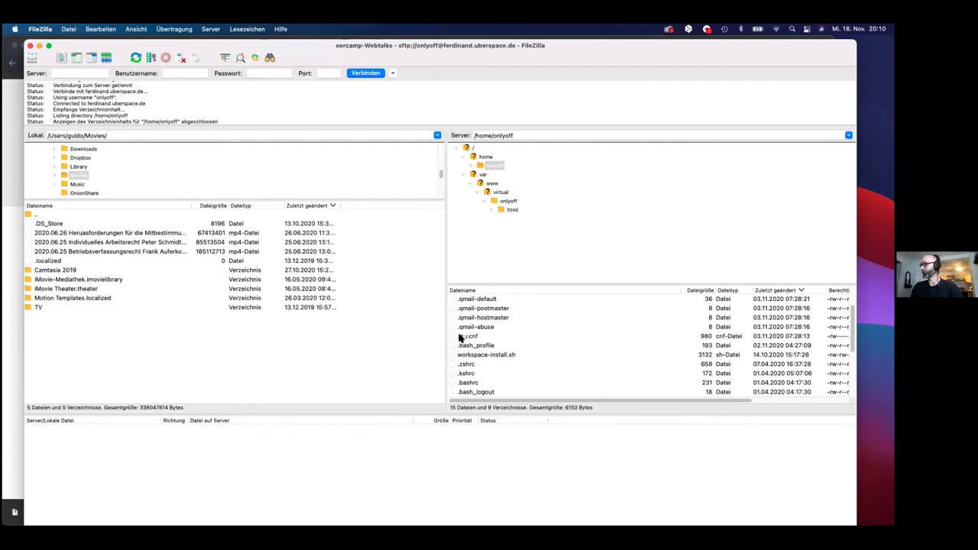
- Open the server's .my.cnf in Smultron to read the database user and password
right_click(459, 335)
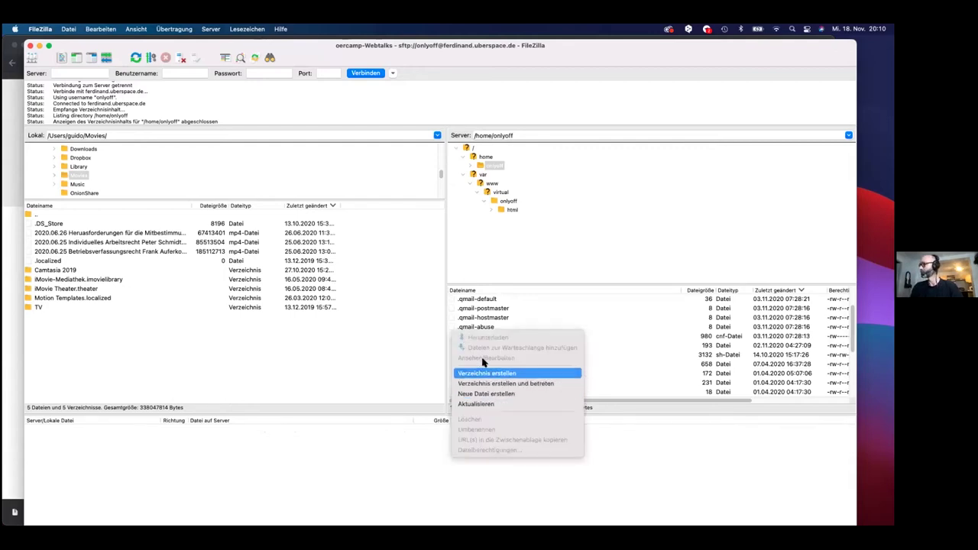
key("Escape")
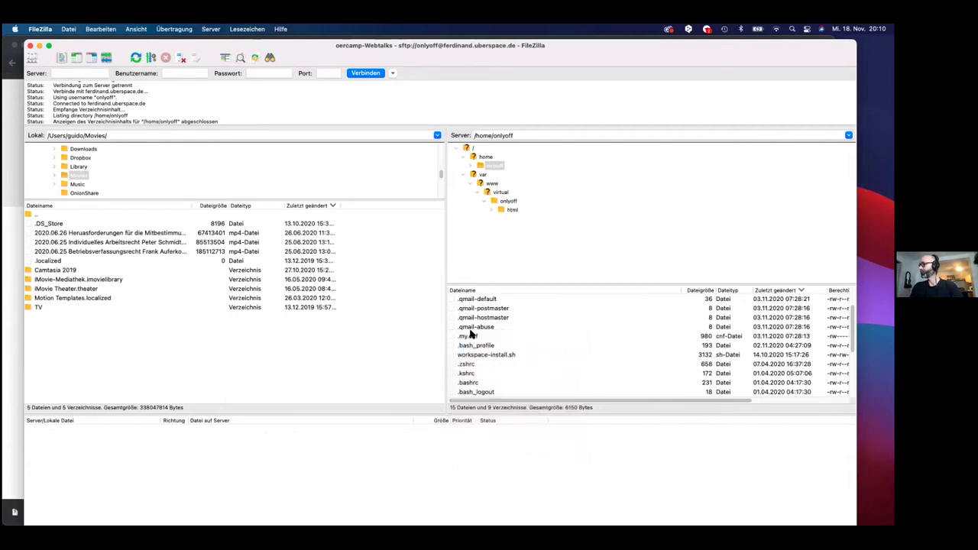
left_click(471, 335)
right_click(471, 336)
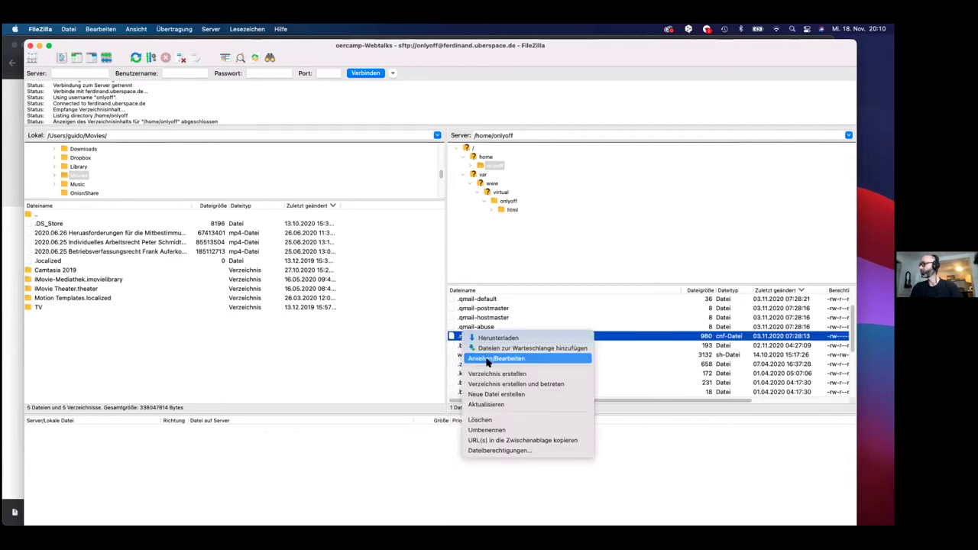
left_click(474, 360)
left_click(729, 381)
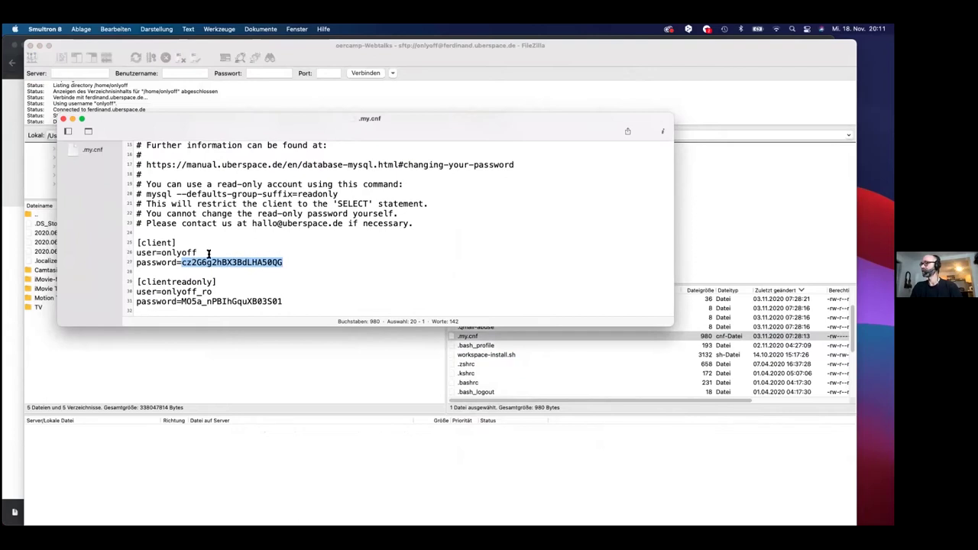
- Close .my.cnf, quit Smultron and return to the Uberspace datasheet in Chrome
key("super+w")
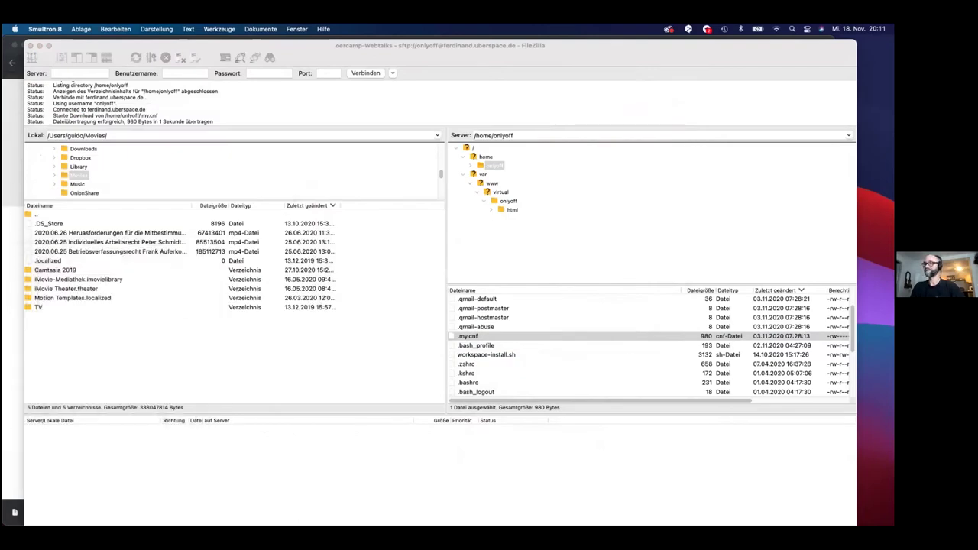
key("super+q")
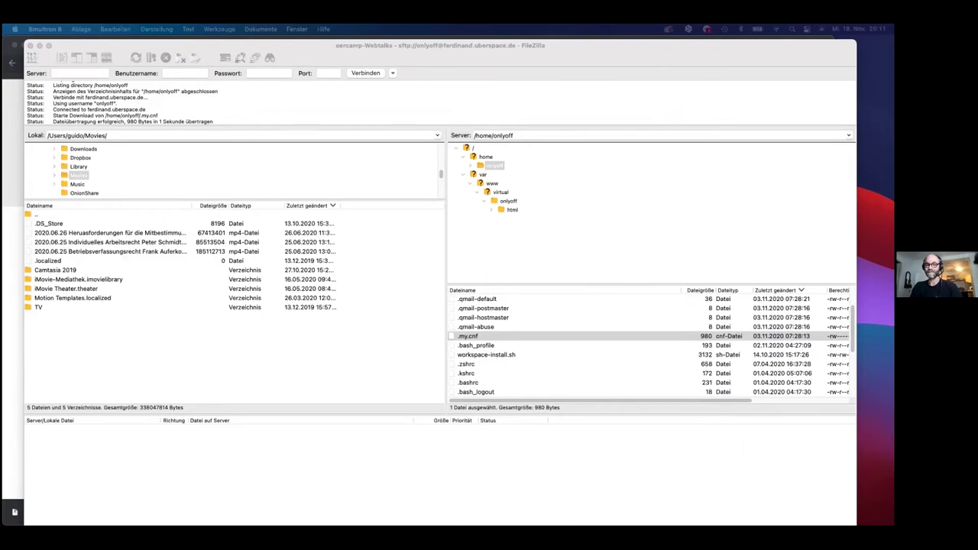
key("super+Tab")
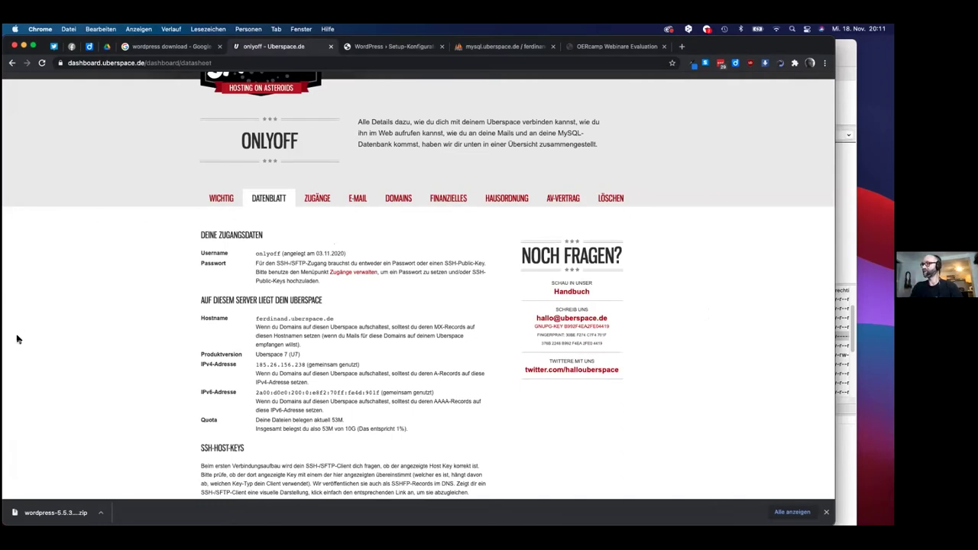
- Switch to the Chrome tab with Google results for 'wordpress download'
left_click(180, 47)
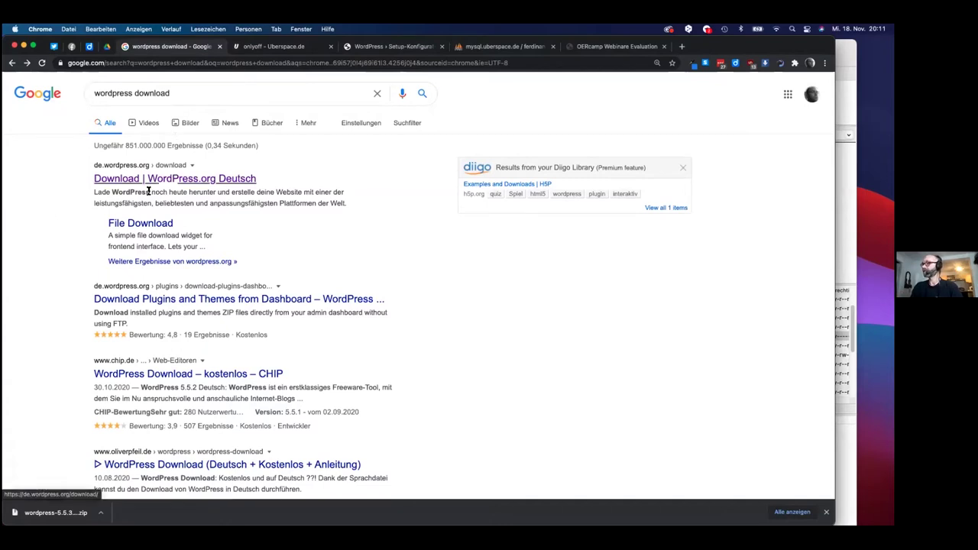
- Download the WordPress 5.5.3 zip from de.wordpress.org and open Finder's Downloads folder
left_click(188, 178)
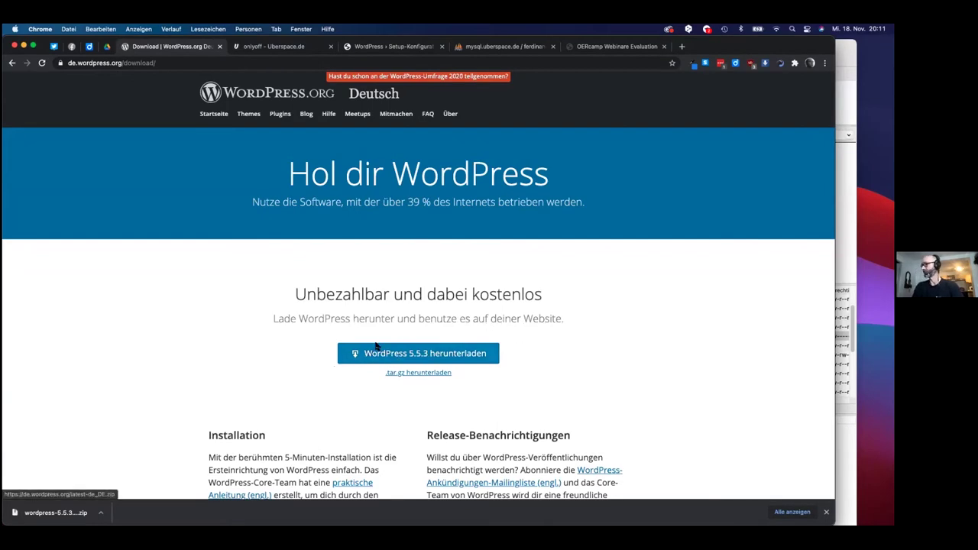
left_click(401, 360)
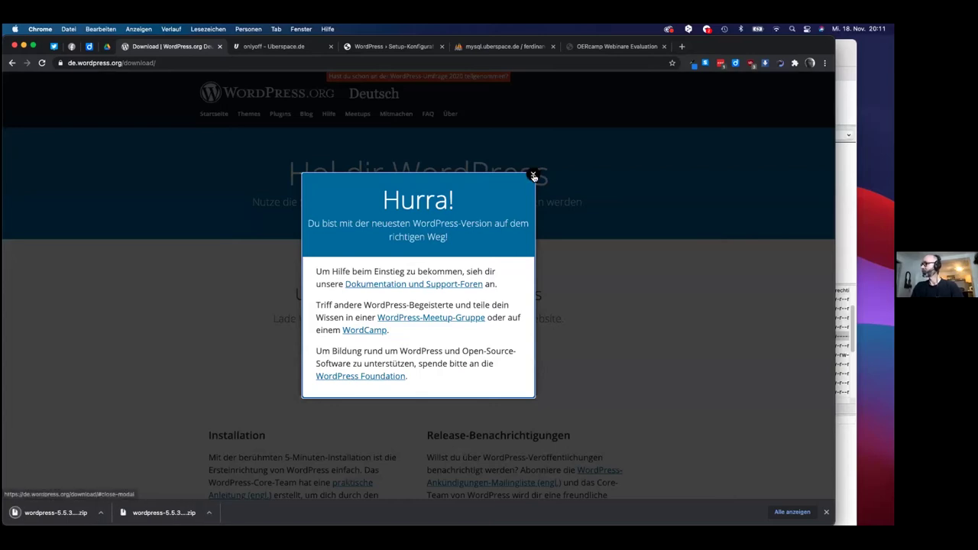
left_click(533, 174)
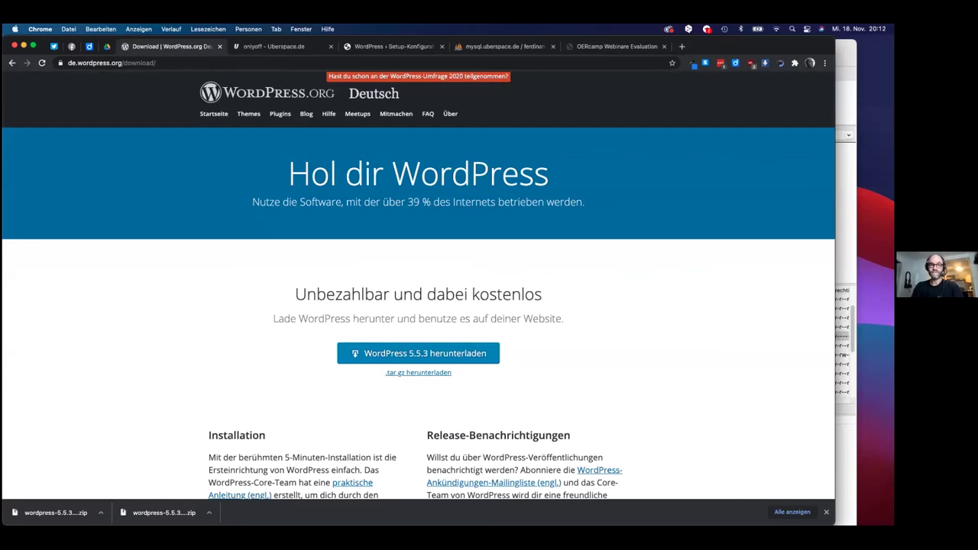
key("super+Tab")
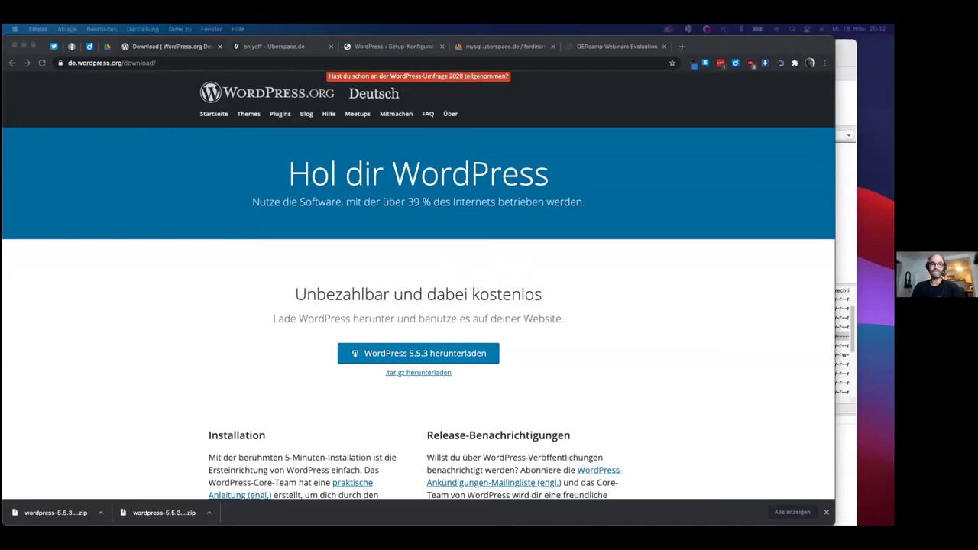
key("super+n")
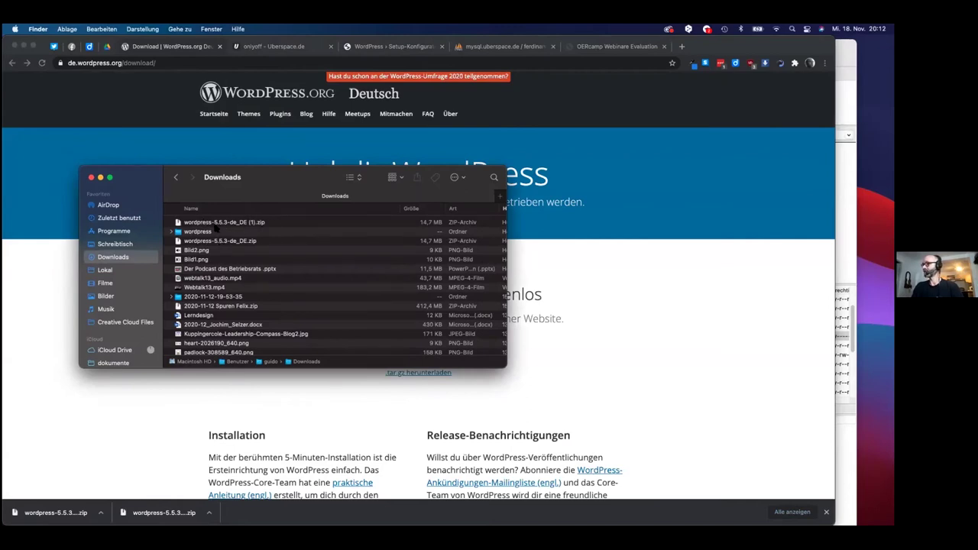
- Open the extracted wordpress folder in Downloads and scroll through its files
double_click(194, 232)
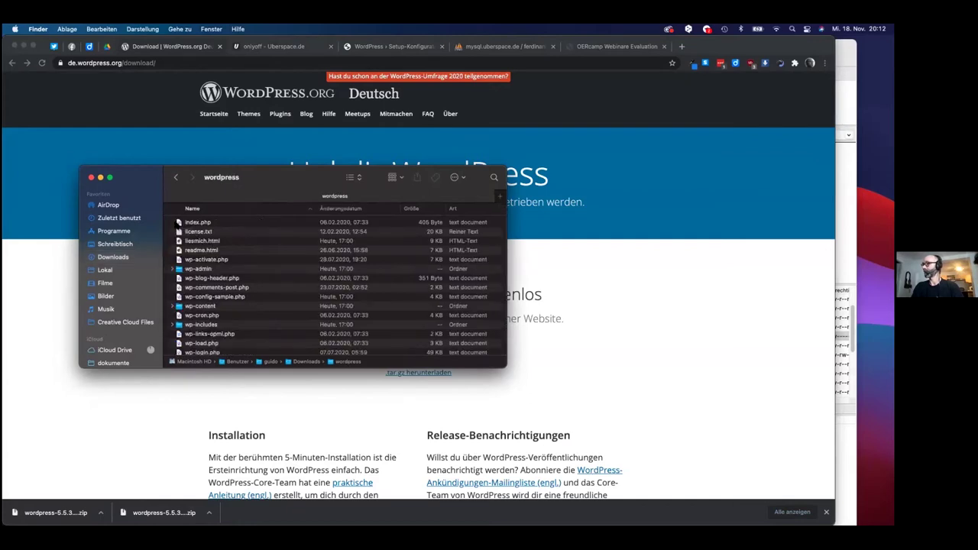
left_click(177, 178)
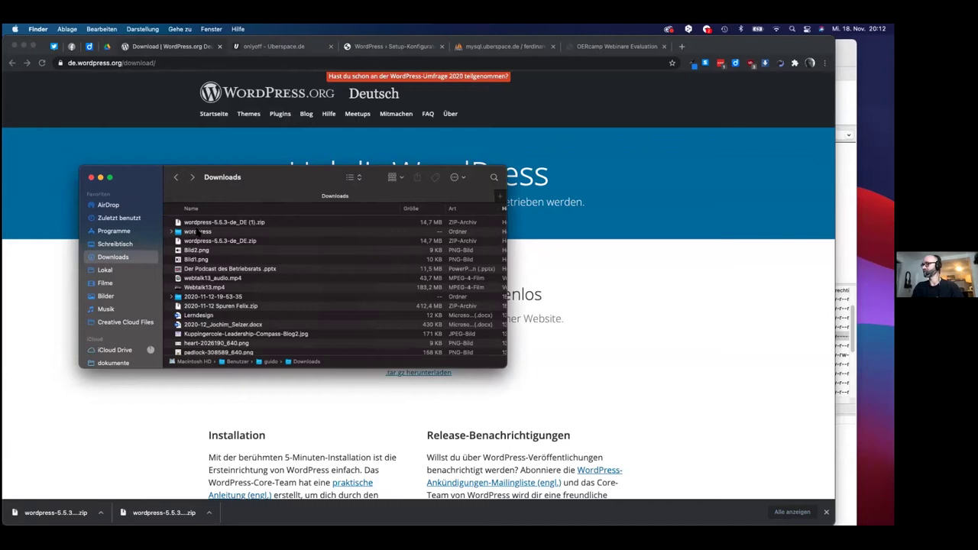
double_click(198, 232)
scroll(211, 304, "down", 3)
scroll(212, 304, "up", 3)
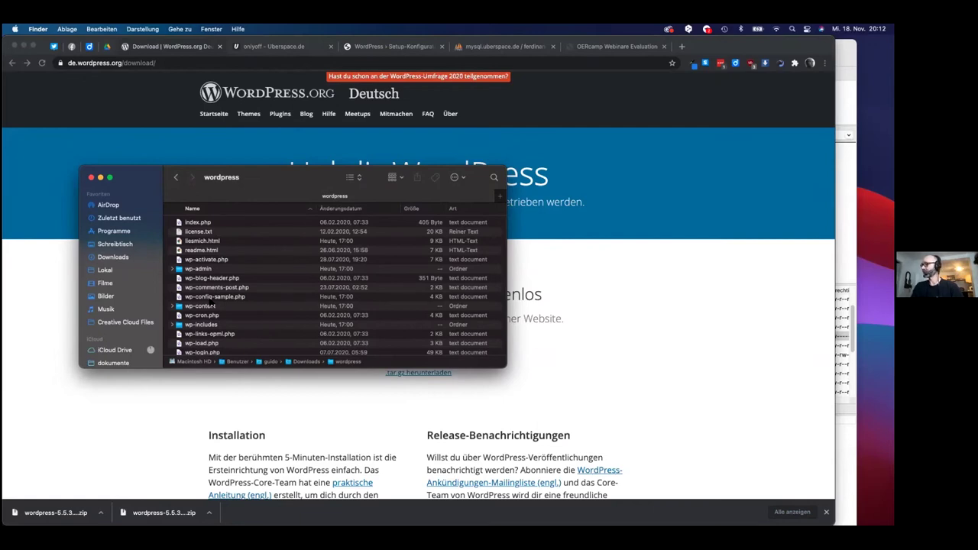
scroll(212, 305, "down", 2)
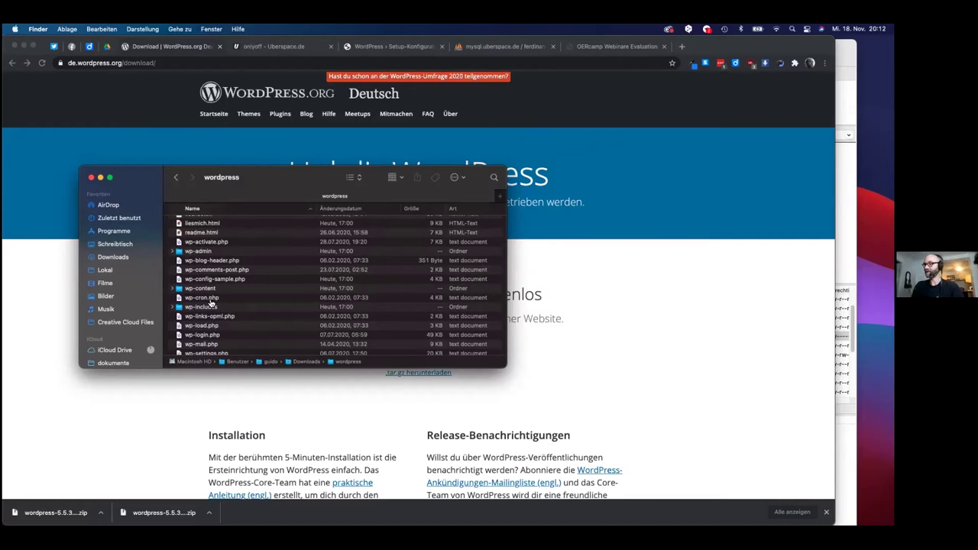
key("super+Tab")
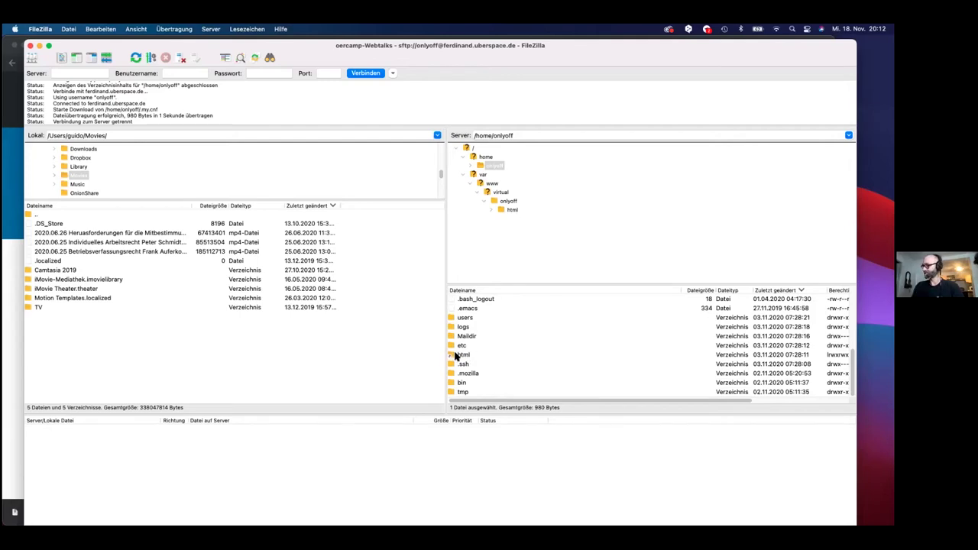
- Open the server's html folder and scroll through its WordPress files and wp- folders
double_click(455, 355)
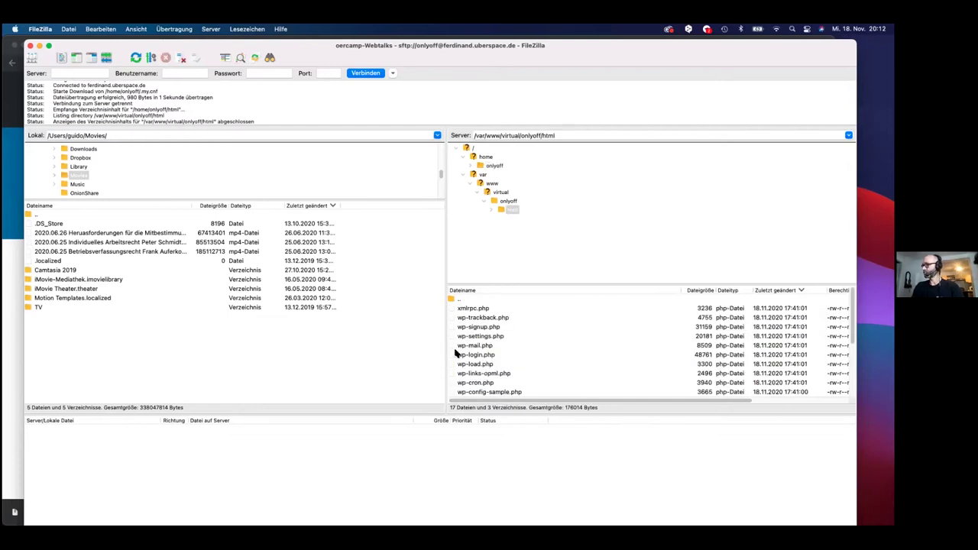
scroll(455, 353, "down", 5)
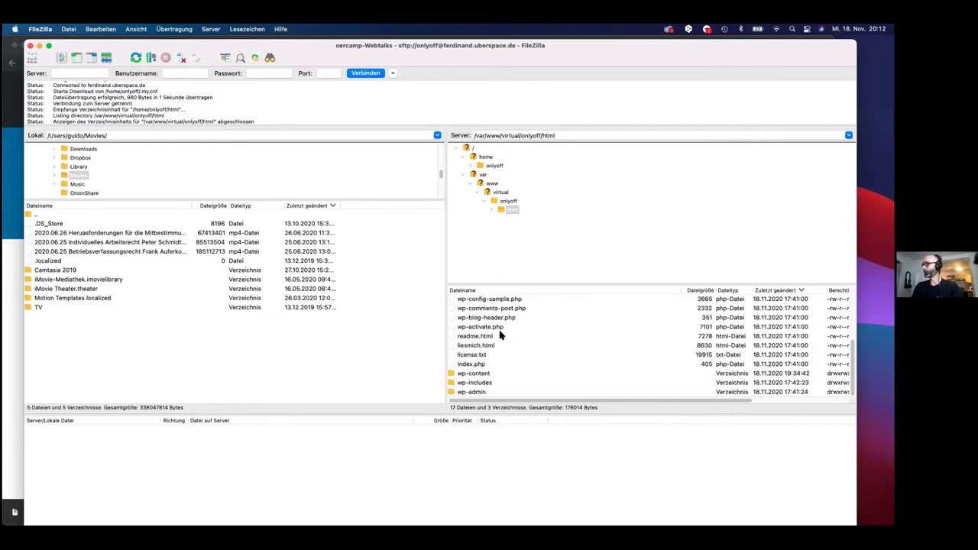
scroll(500, 334, "up", 5)
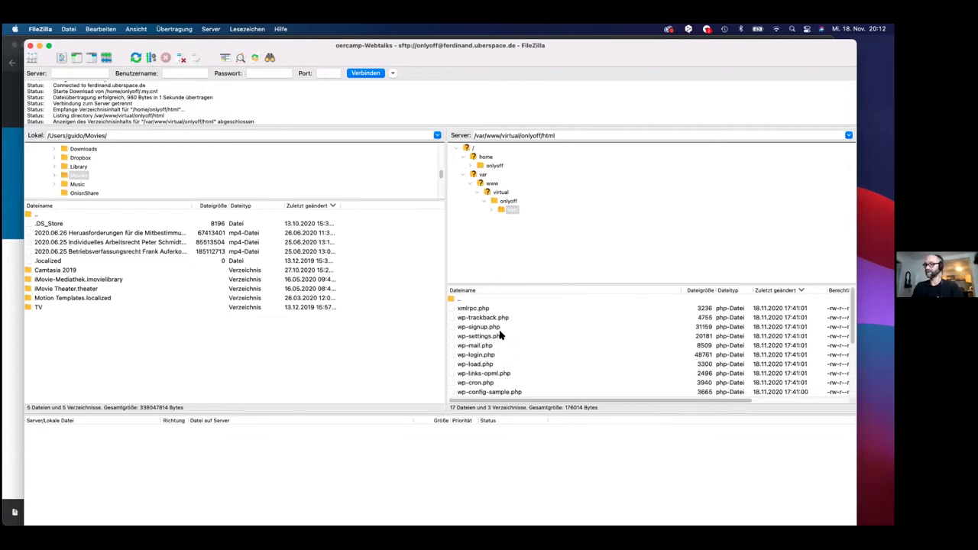
scroll(501, 335, "down", 5)
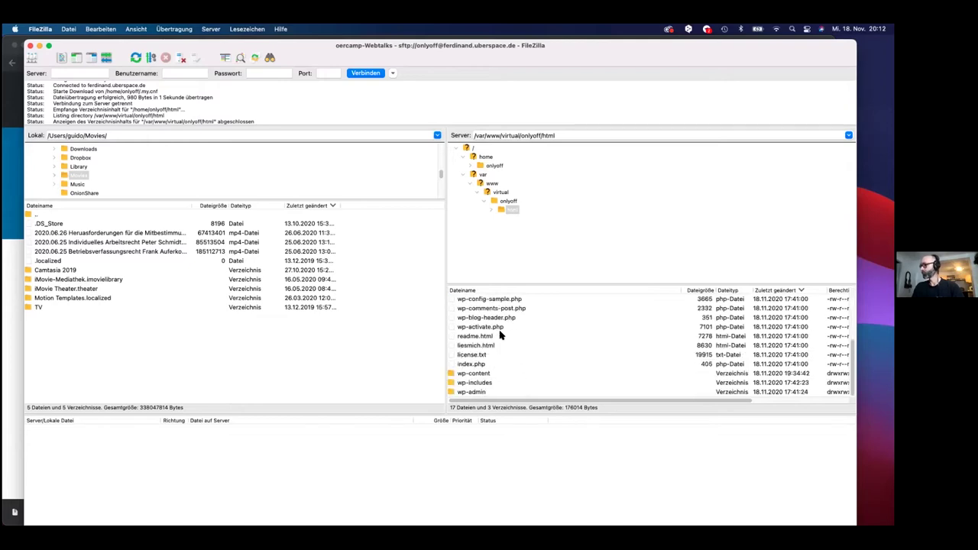
scroll(501, 335, "up", 5)
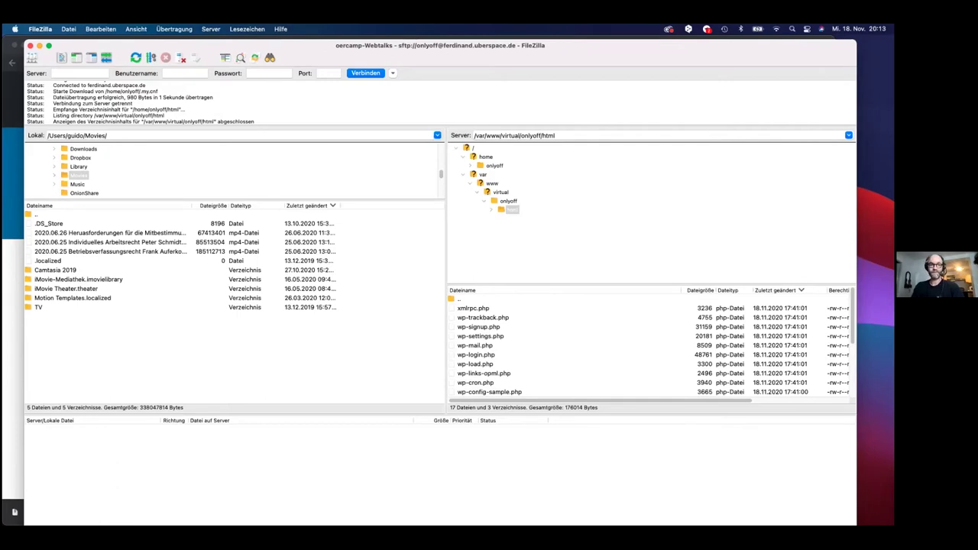
key("super+Tab")
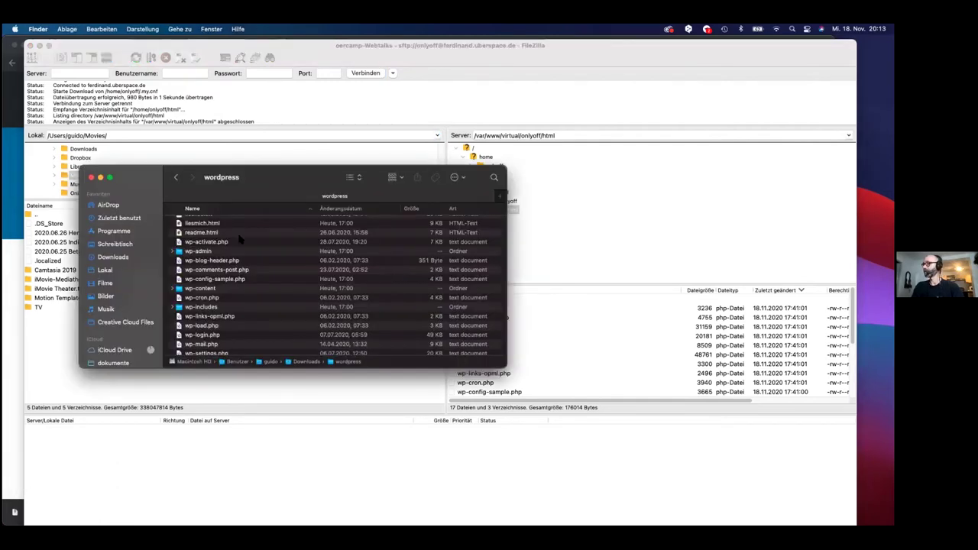
- Select all twenty files in the local wordpress folder and drag them to the server folder
left_click(236, 242)
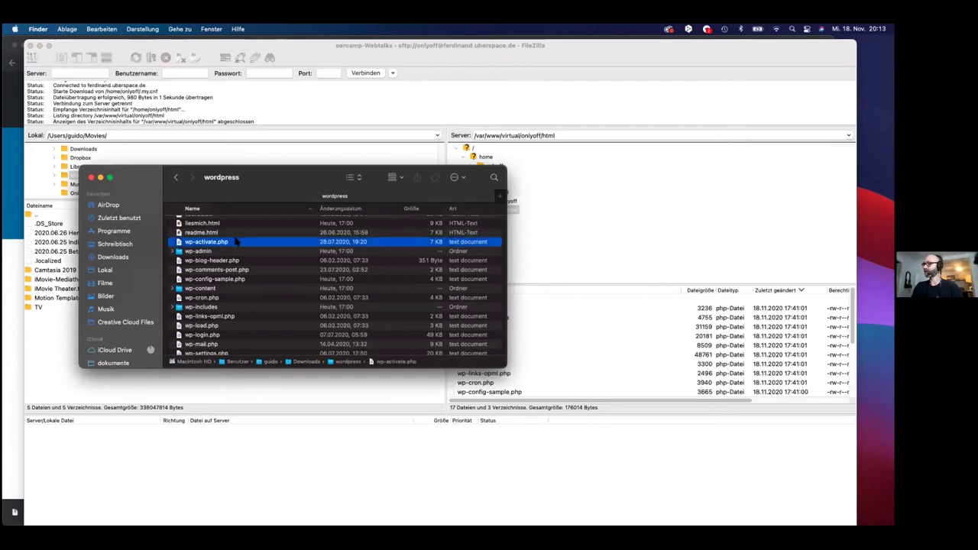
key("super+a")
left_click_drag(236, 242, 258, 245)
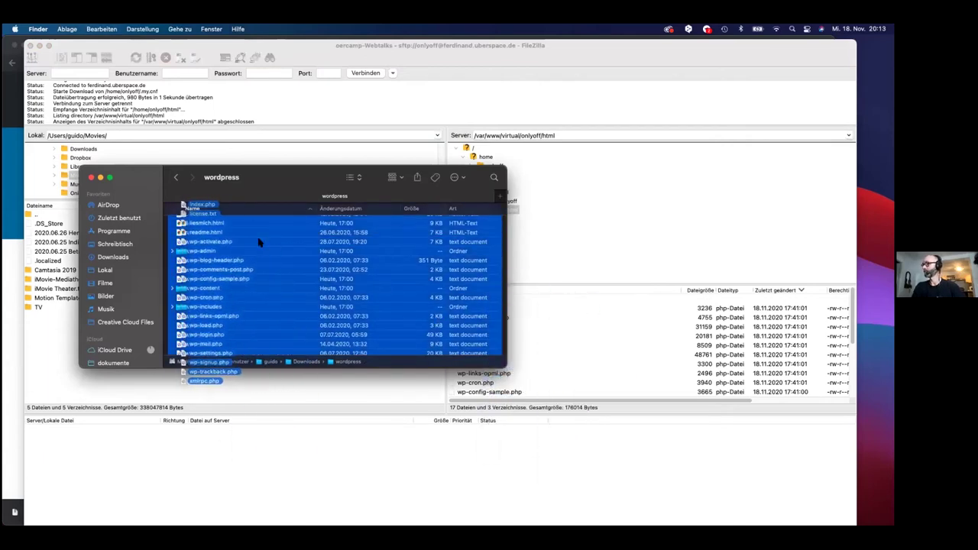
- Check FileZilla's window, then bring Chrome's WordPress.org download page back to the front
left_click(240, 449)
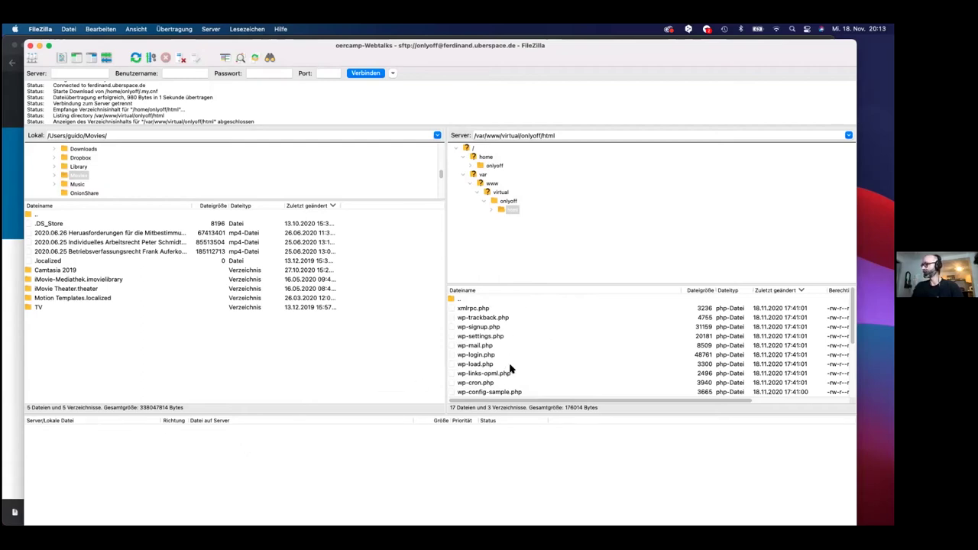
scroll(489, 334, "down", 5)
scroll(489, 335, "up", 5)
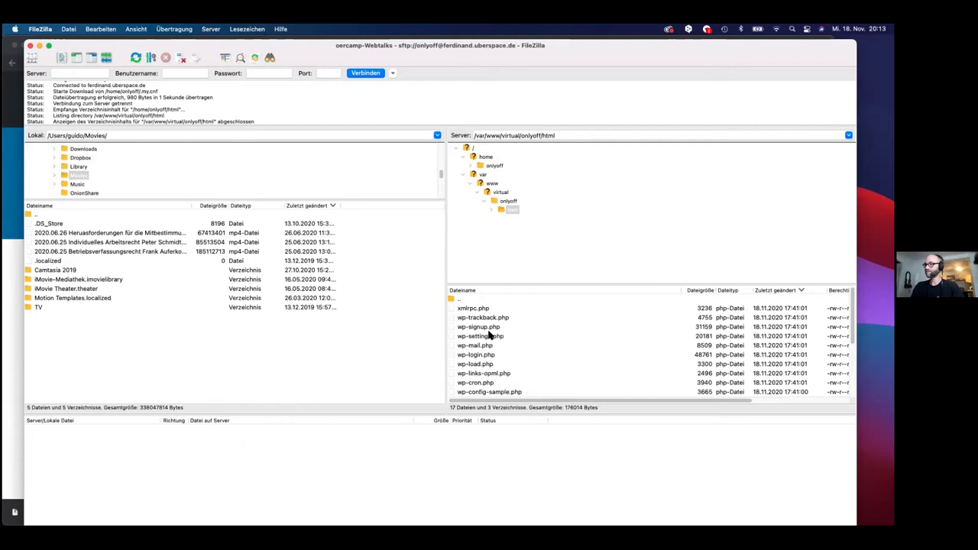
key("super+Tab")
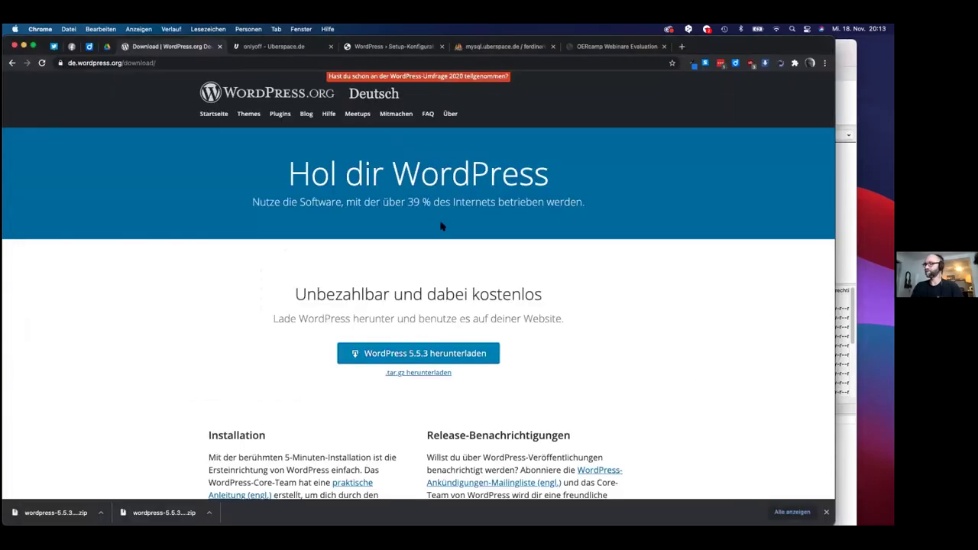
- Open the site's HTTPS address from the datasheet's 'Dein Uberspace im Web' section
left_click(271, 48)
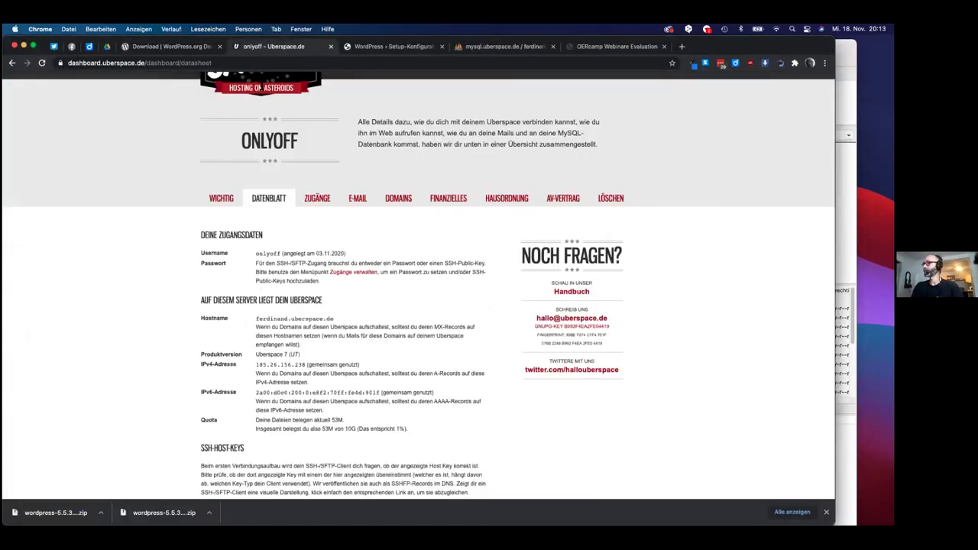
scroll(248, 325, "down", 5)
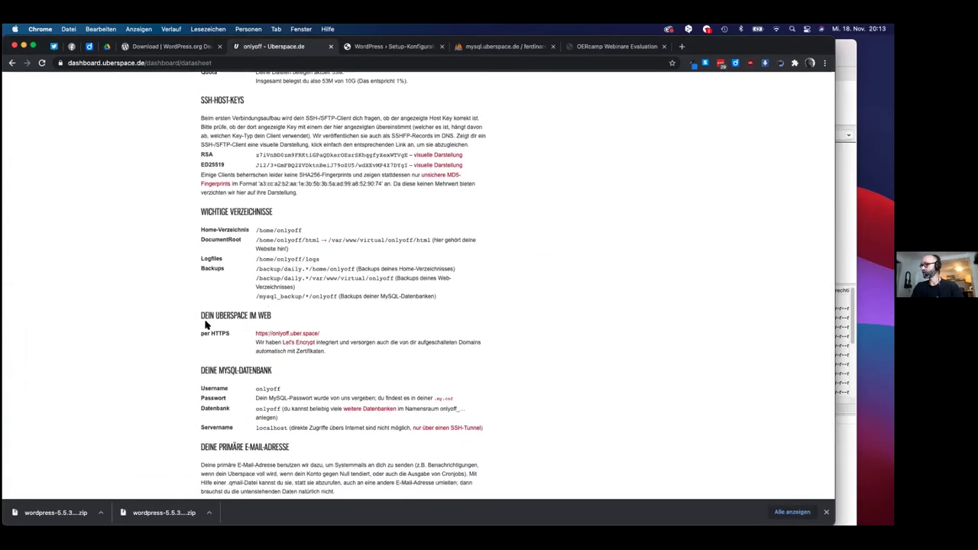
left_click(272, 335)
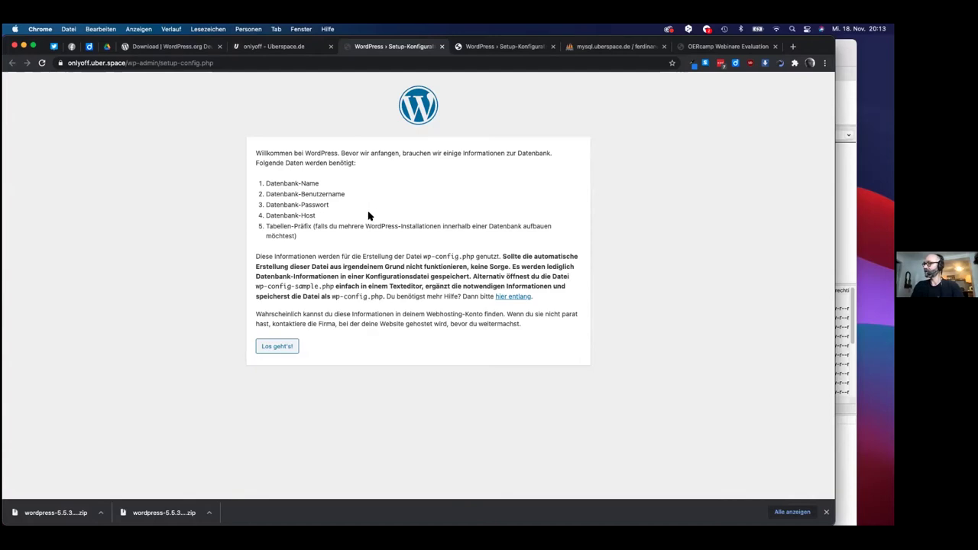
- Highlight the database name, user name and password requirements on the setup page
left_click_drag(264, 183, 330, 187)
left_click(277, 192)
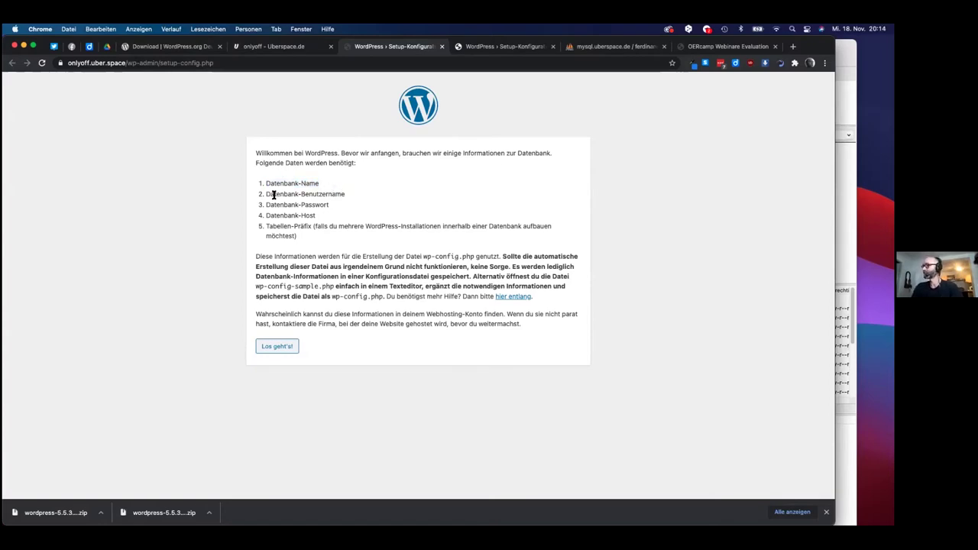
left_click_drag(265, 194, 353, 196)
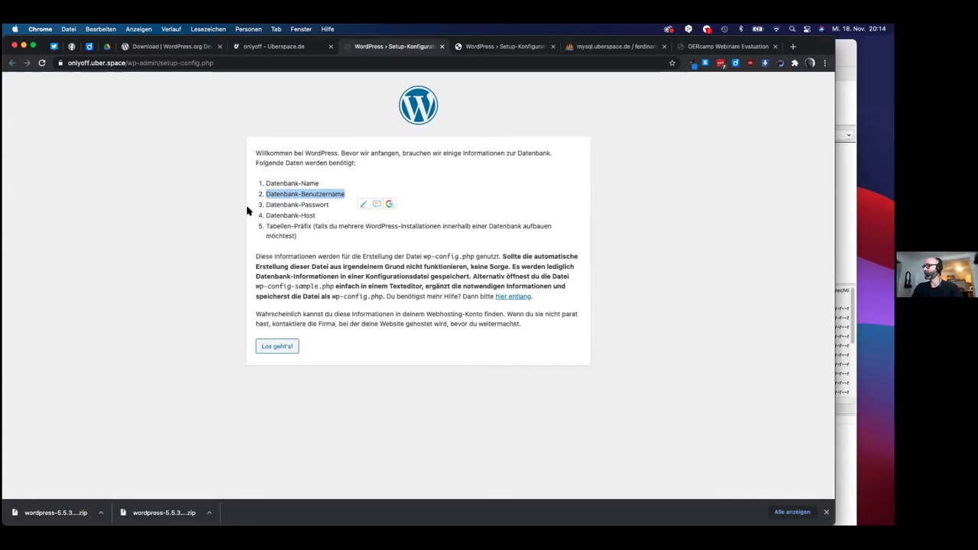
left_click_drag(263, 204, 324, 212)
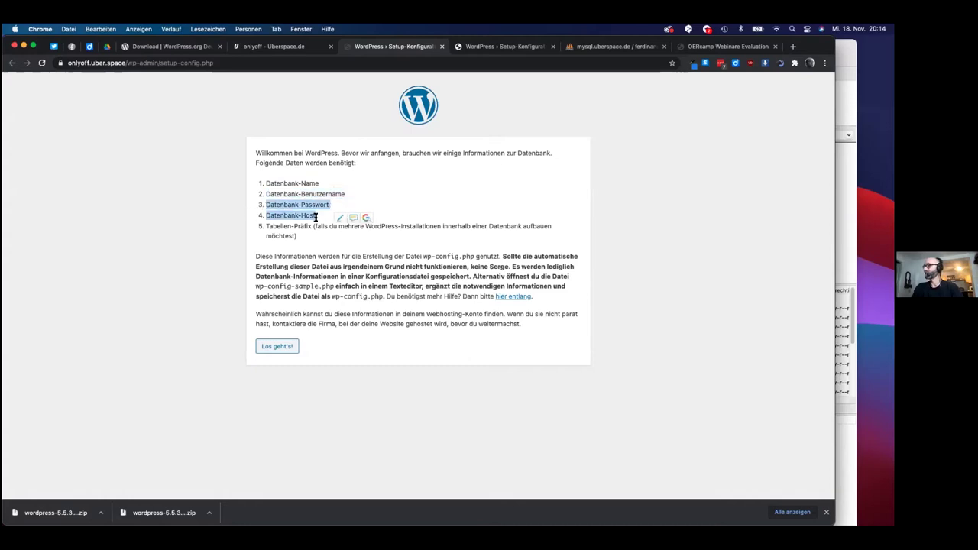
- Note the database host requirement, then return to the top of the Uberspace datasheet
left_click(298, 220)
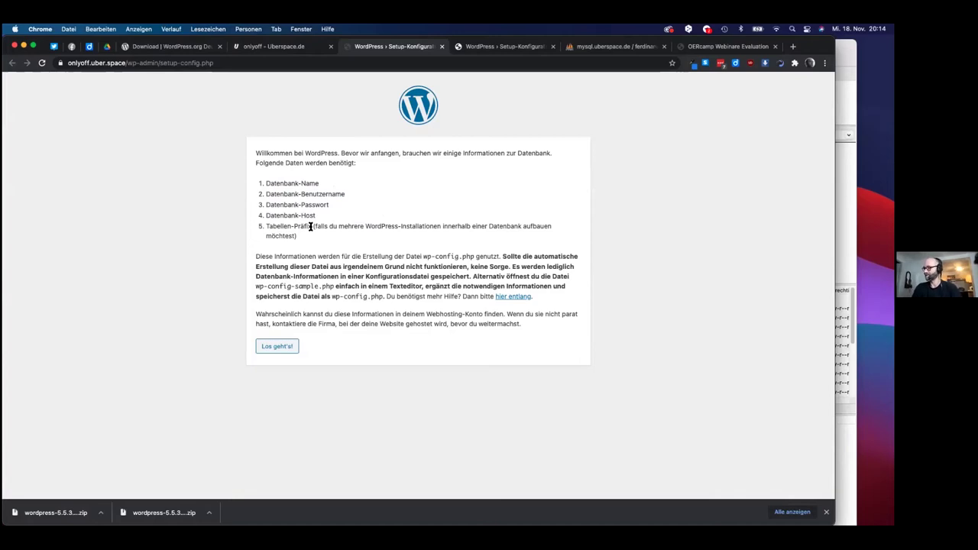
left_click(266, 46)
scroll(286, 167, "up", 10)
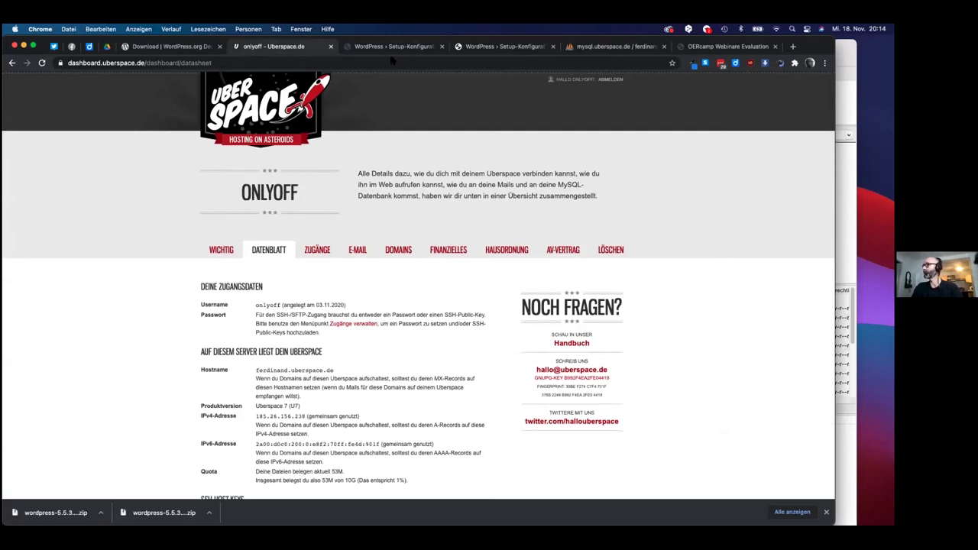
- Log into phpMyAdmin with the account user name and the pasted database password
left_click(592, 46)
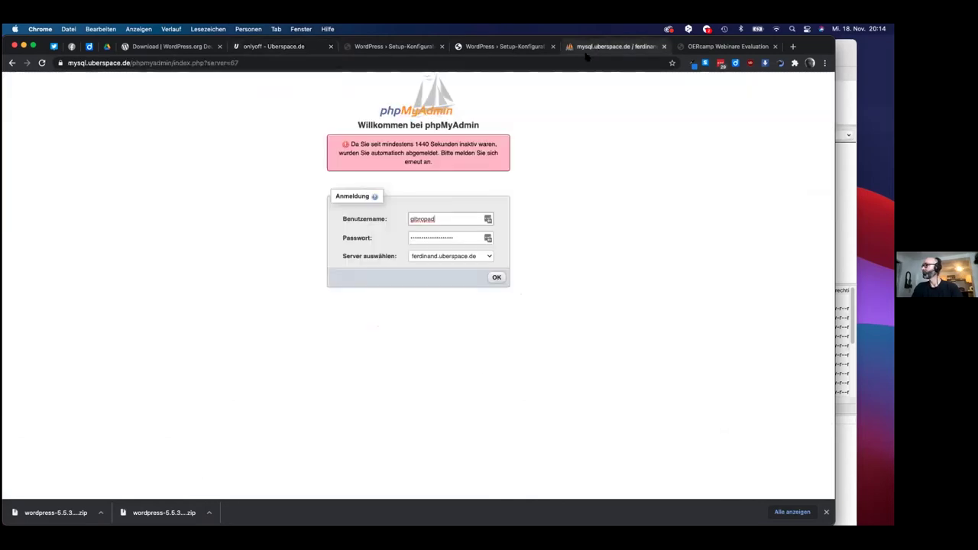
double_click(437, 220)
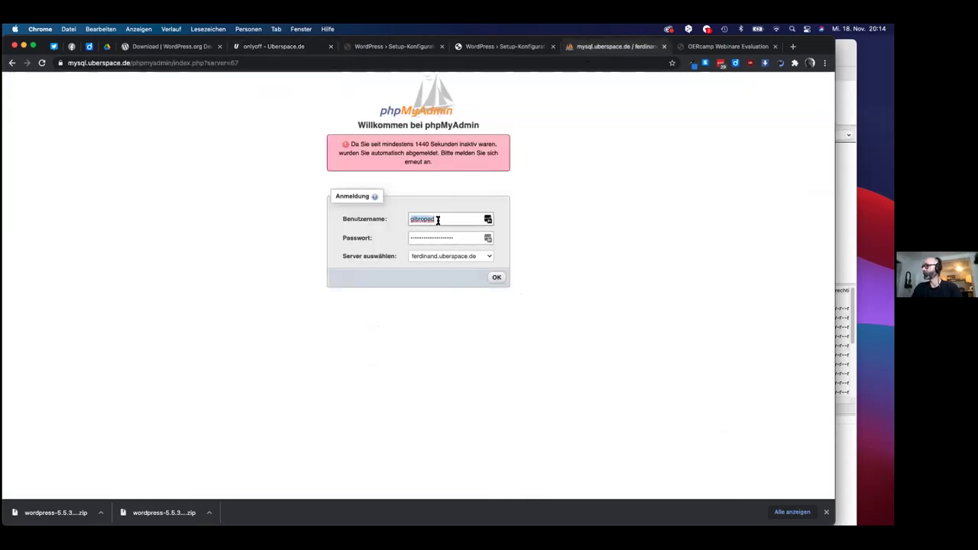
type("onlyoff")
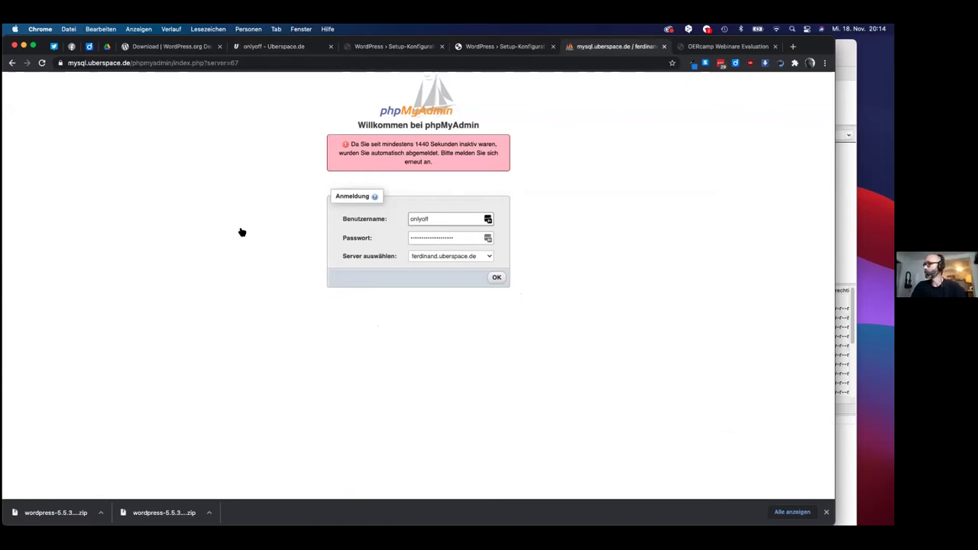
left_click(239, 229)
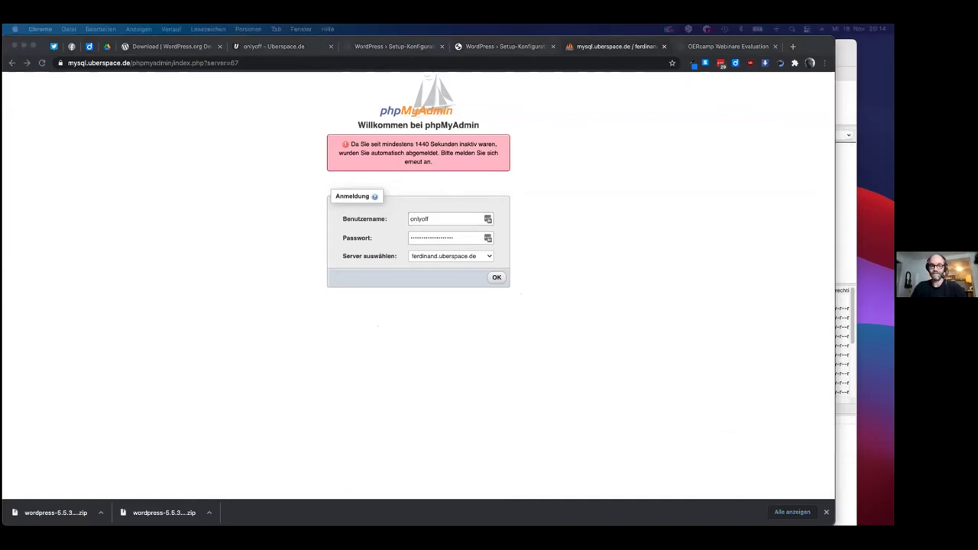
left_click(144, 175)
double_click(456, 237)
key("super+v")
key("Return")
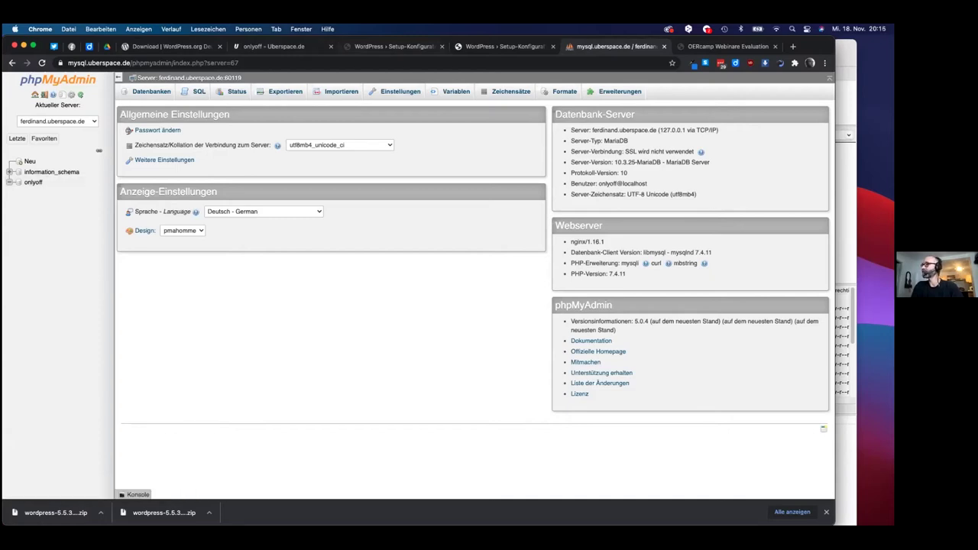
- Cycle through the WordPress setup, phpMyAdmin and Uberspace datasheet tabs, then switch to FileZilla
key("super+3")
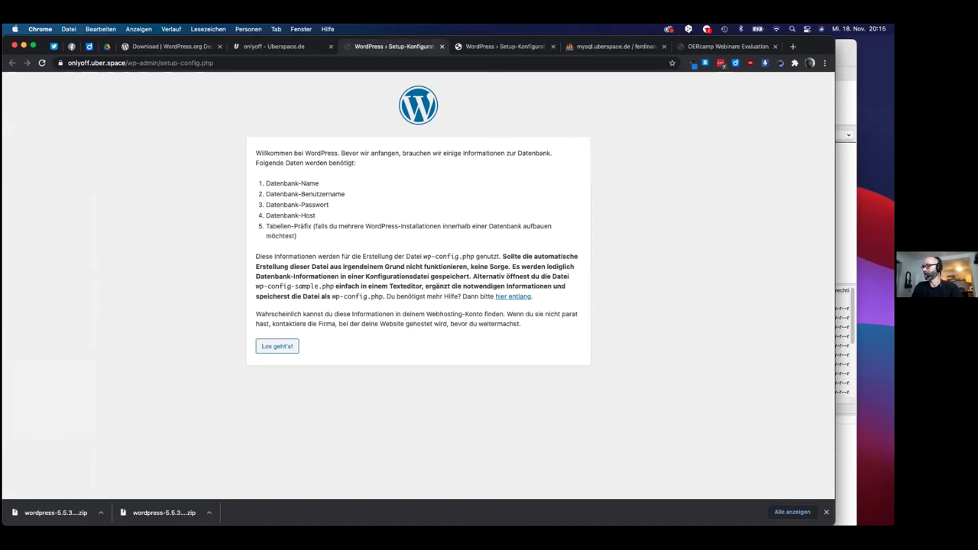
key("ctrl+Tab")
key("ctrl+Tab")
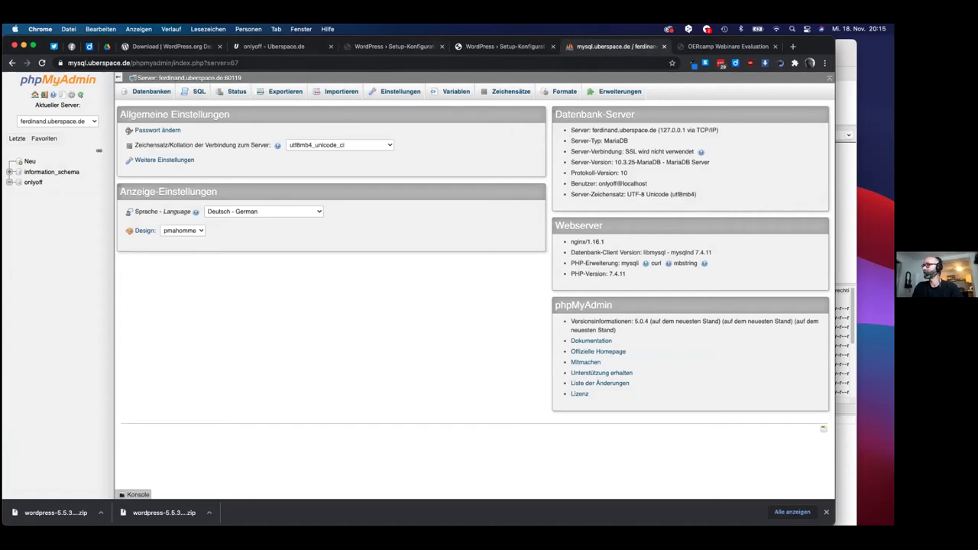
key("ctrl+shift+Tab")
key("ctrl+shift+Tab")
key("ctrl+shift+Tab")
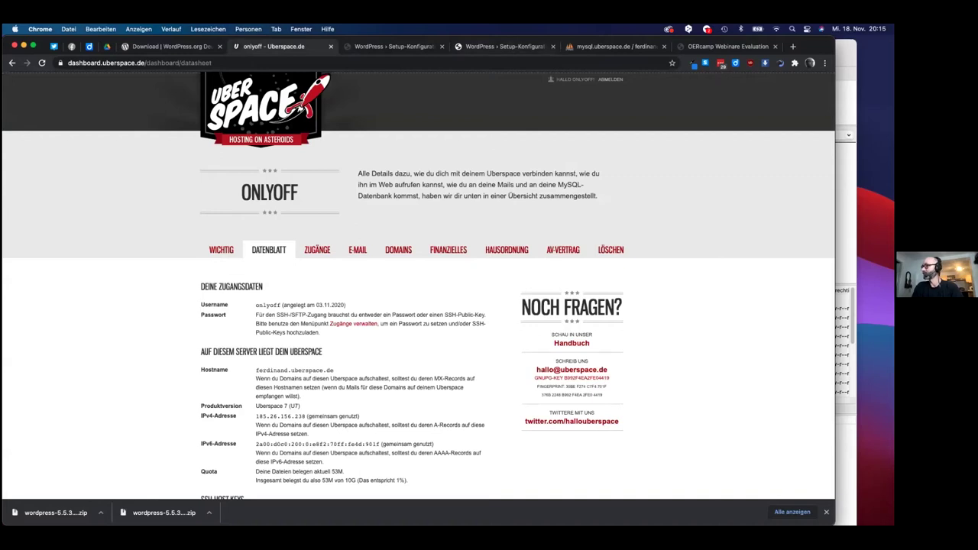
key("ctrl+Tab")
key("ctrl+Tab")
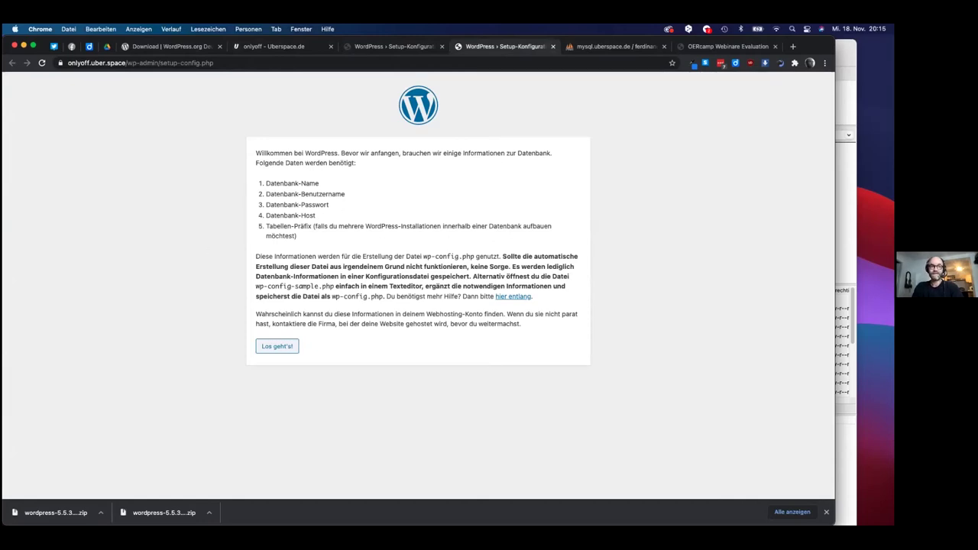
key("super+Tab")
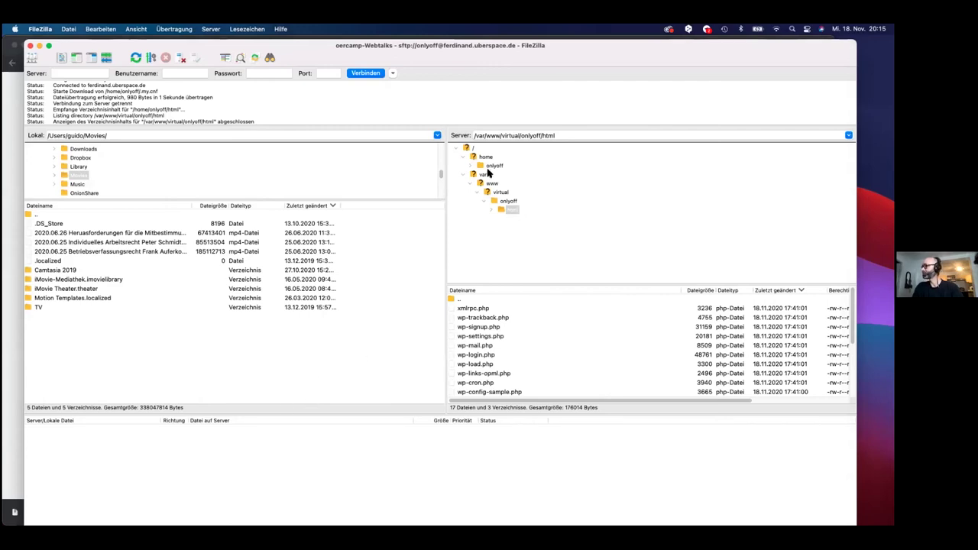
- List the server home folder with .my.cnf, then scroll Chrome's Uberspace datasheet
left_click(492, 166)
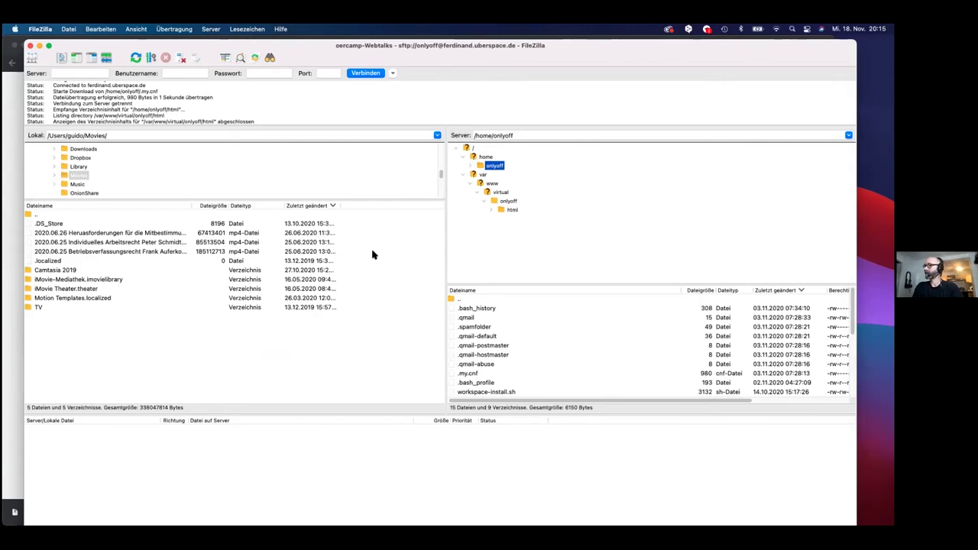
key("super+Tab")
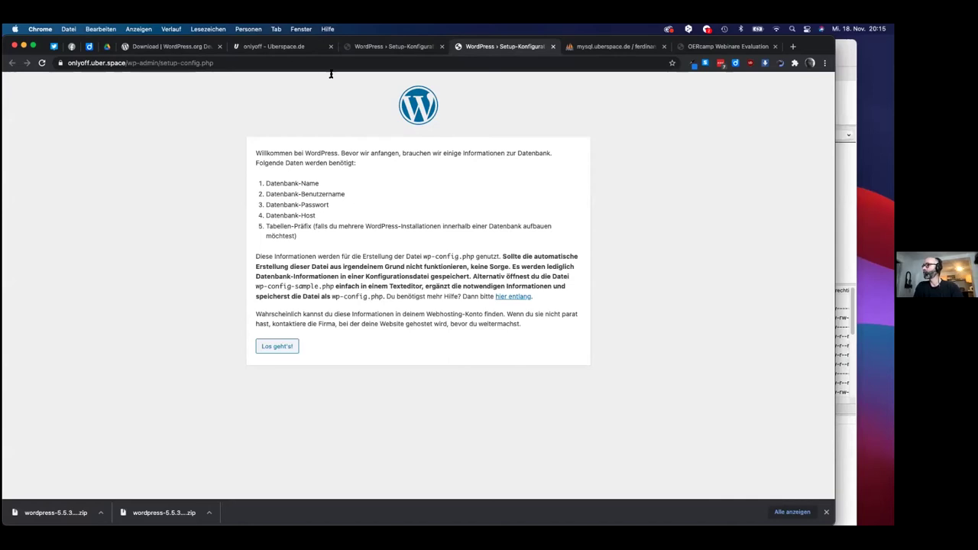
left_click(292, 48)
scroll(277, 330, "down", 5)
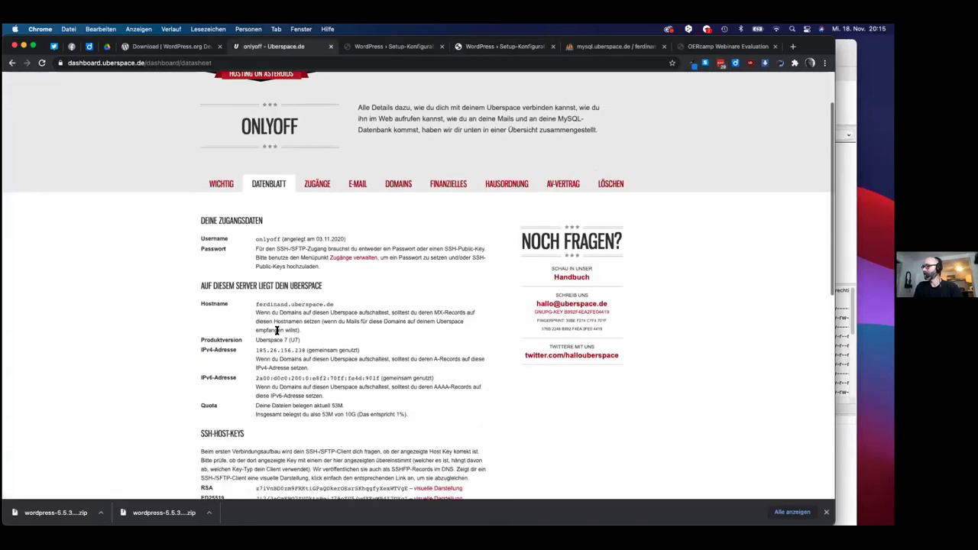
- Find the MySQL server name localhost in the datasheet, then return to the WordPress setup tab
scroll(277, 330, "down", 2)
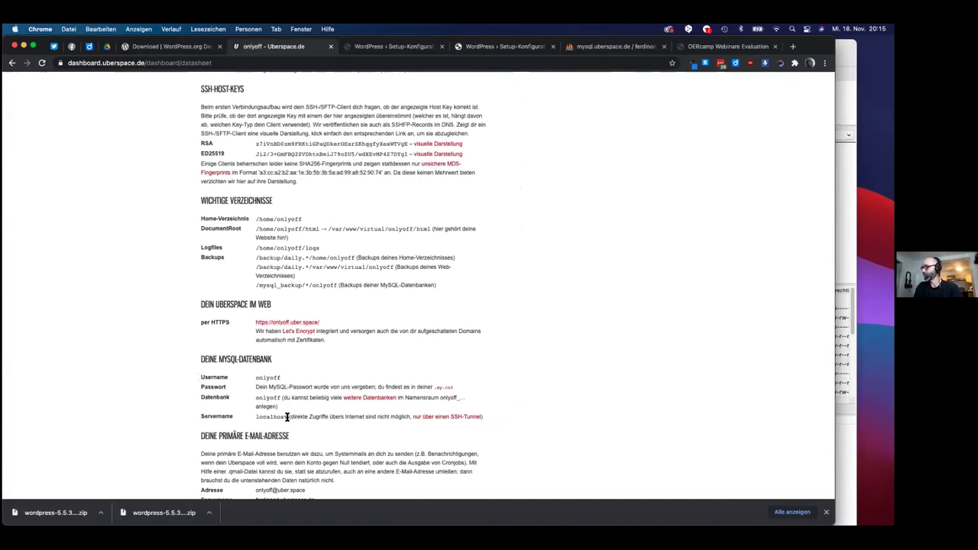
double_click(277, 416)
left_click(339, 407)
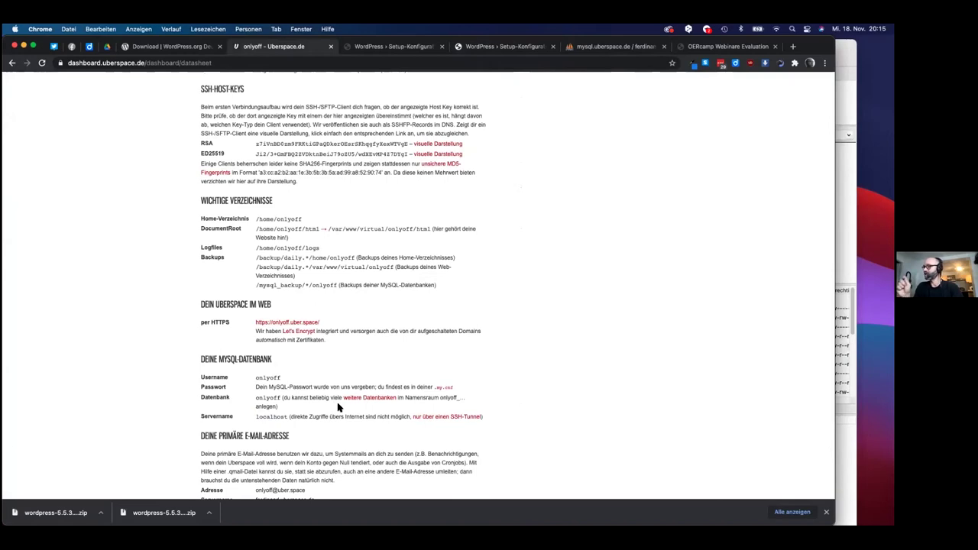
left_click(402, 46)
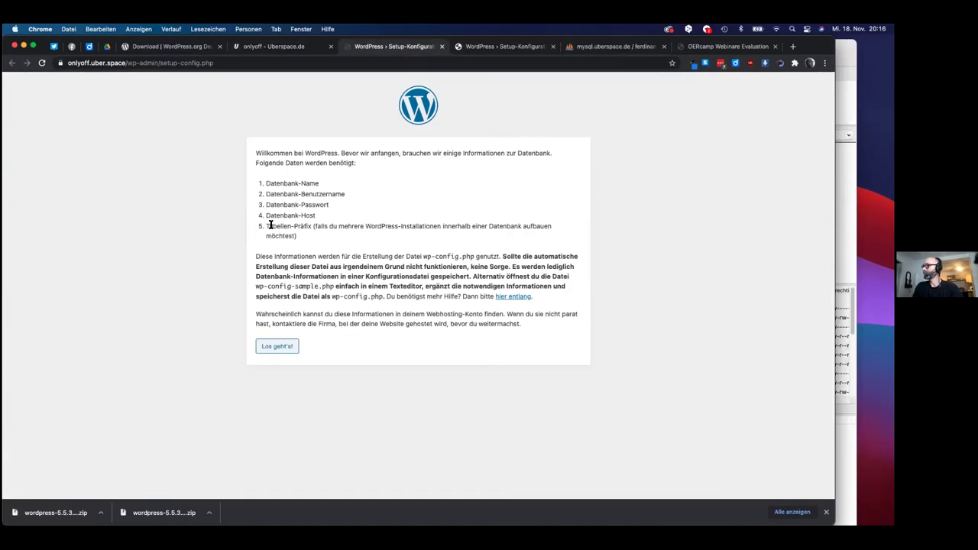
left_click_drag(268, 225, 311, 226)
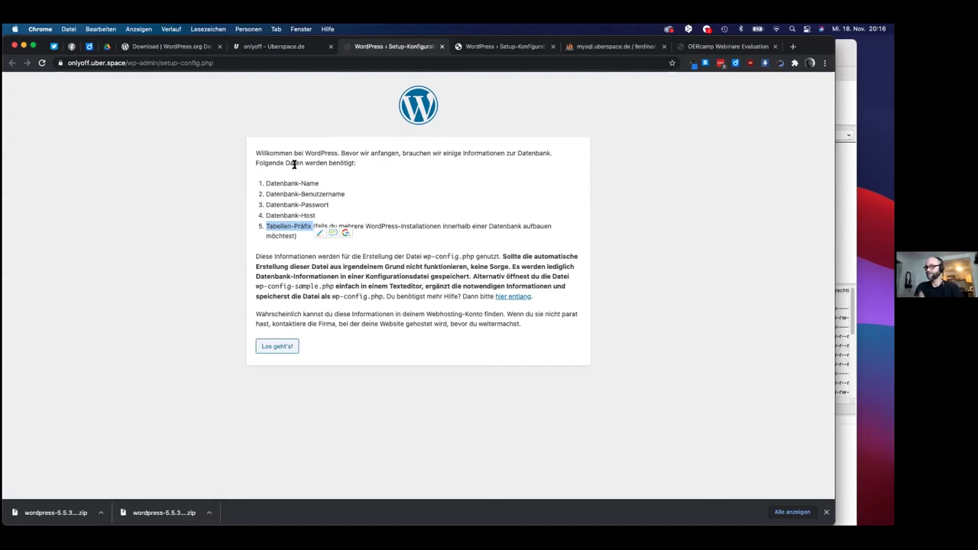
left_click(604, 47)
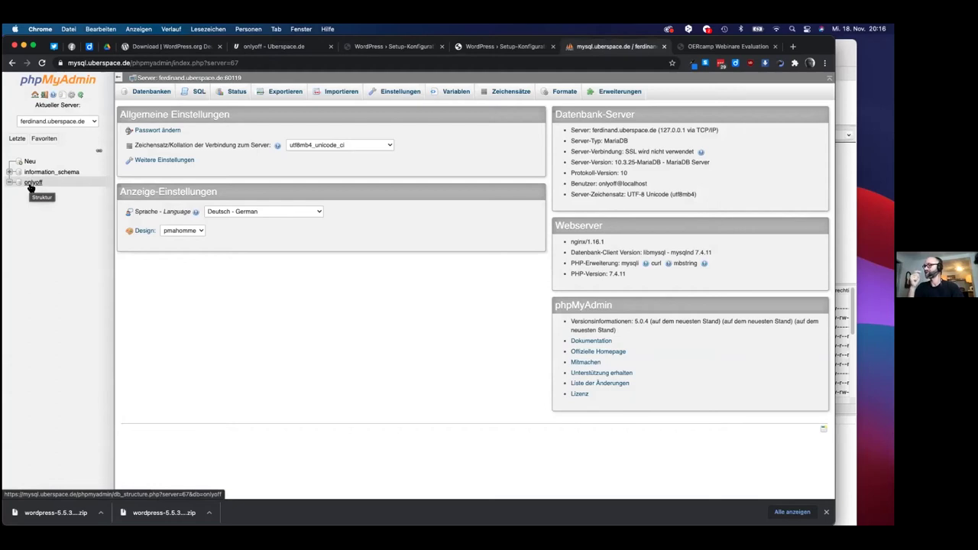
left_click(293, 48)
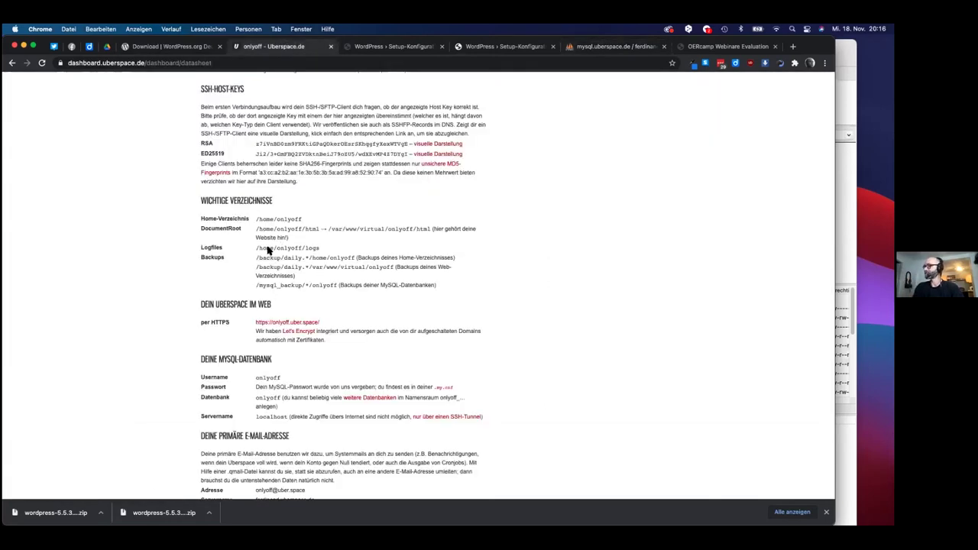
key("ctrl+Tab")
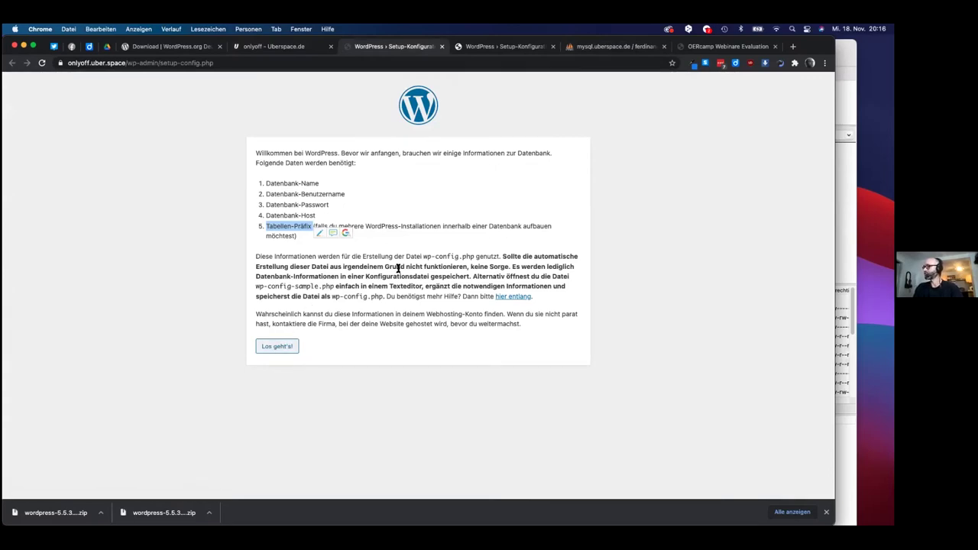
left_click_drag(423, 256, 472, 257)
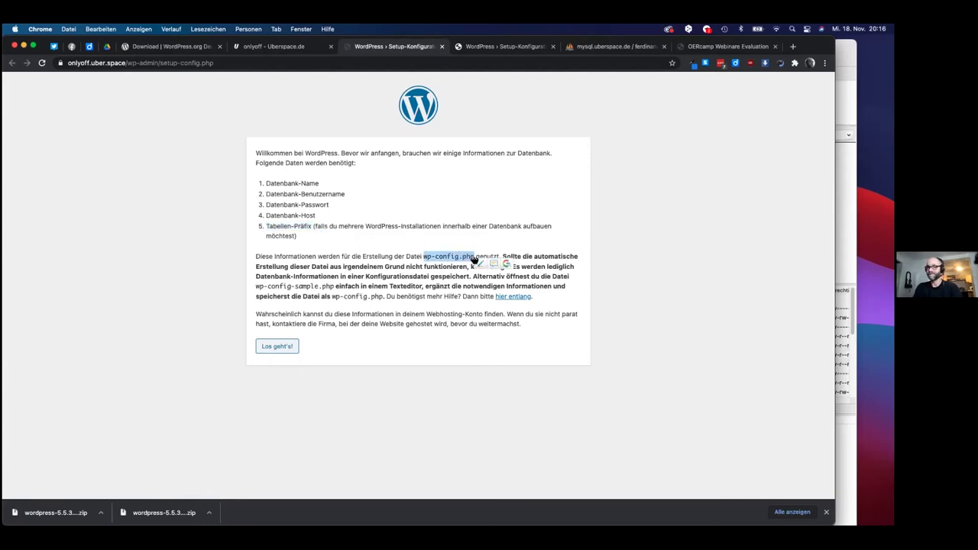
key("super+Tab")
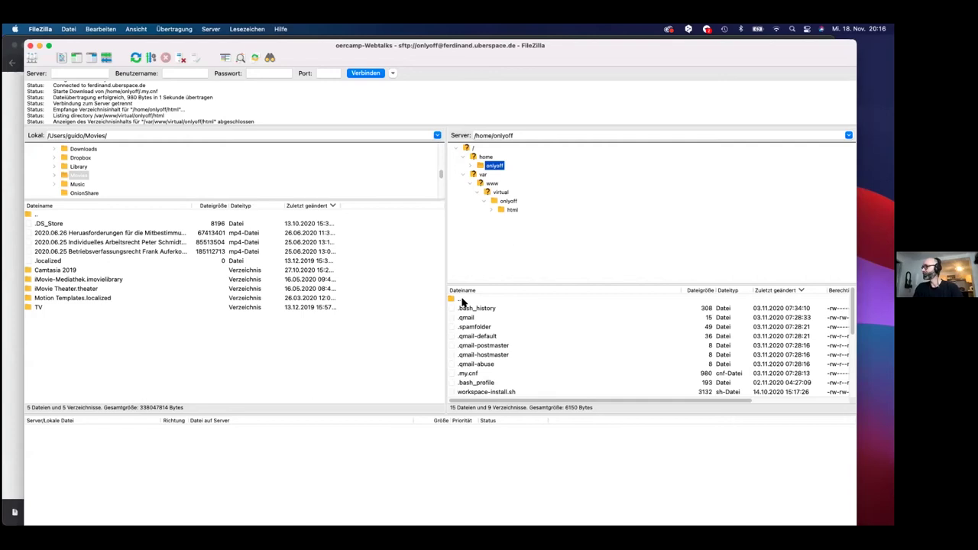
left_click(513, 209)
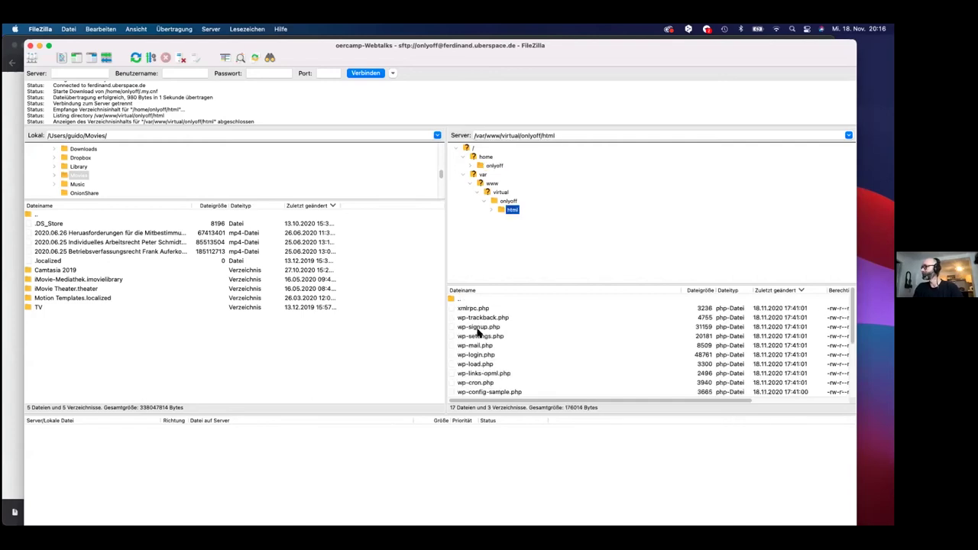
scroll(476, 370, "down", 3)
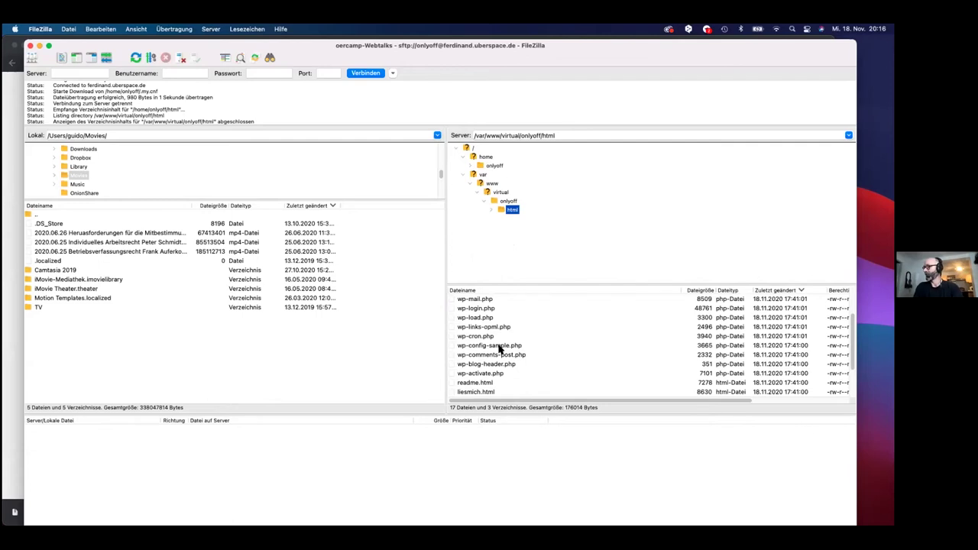
key("super+Tab")
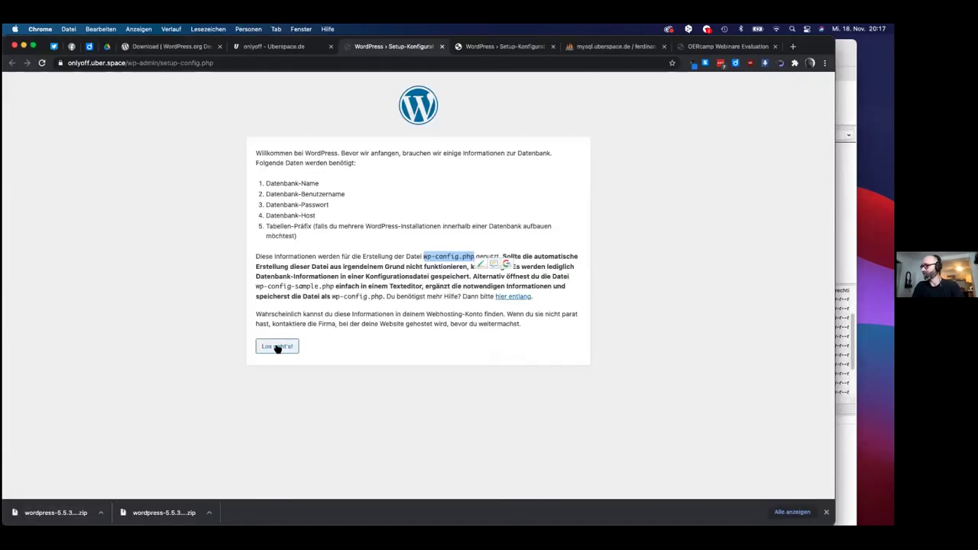
key("super+Tab")
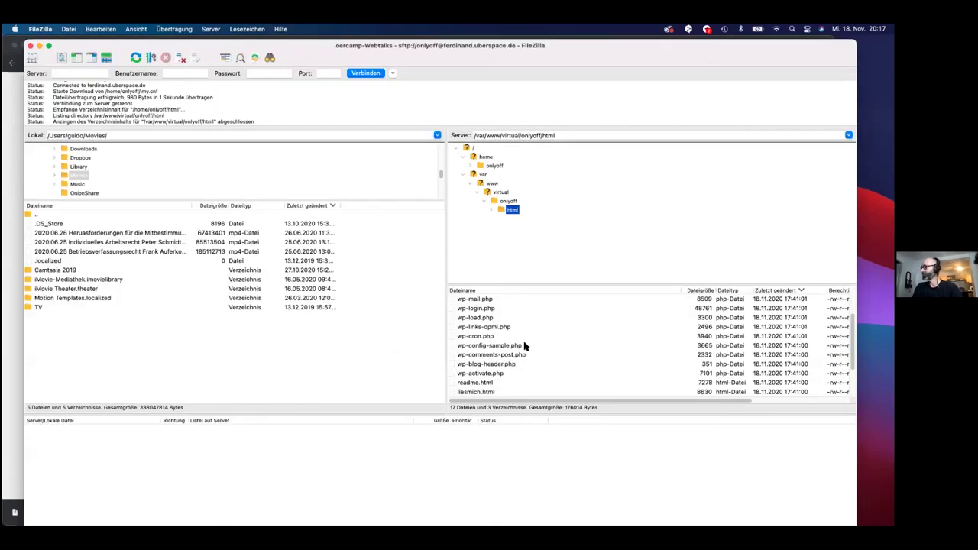
key("super+Tab")
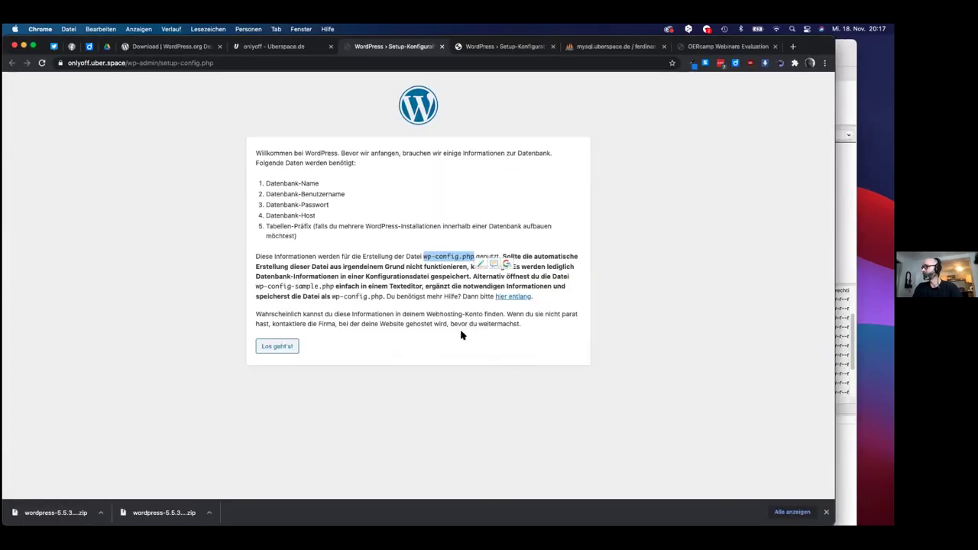
- Open the database form, enter onlyoff as the database name and select the user name field
left_click(282, 347)
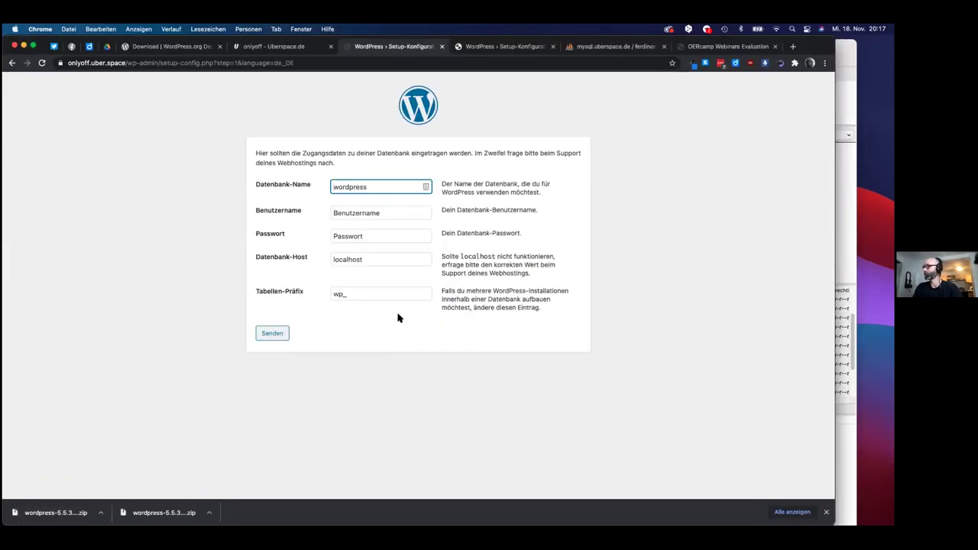
double_click(351, 187)
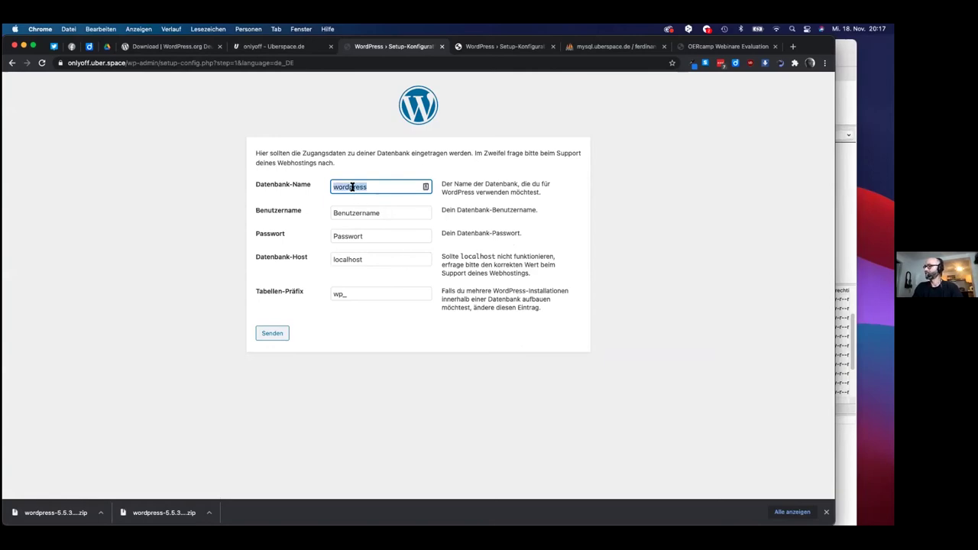
type("onlyoff")
double_click(380, 212)
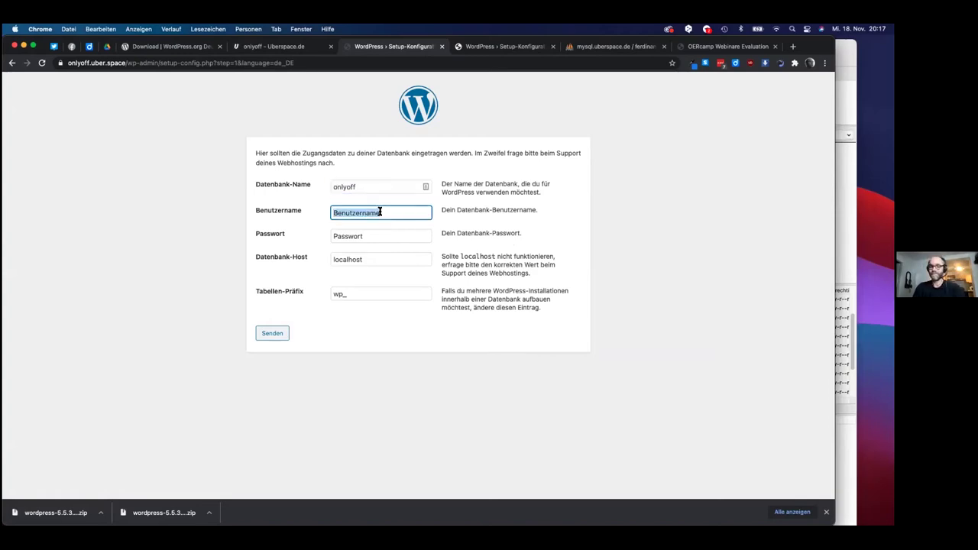
type("onlyoff")
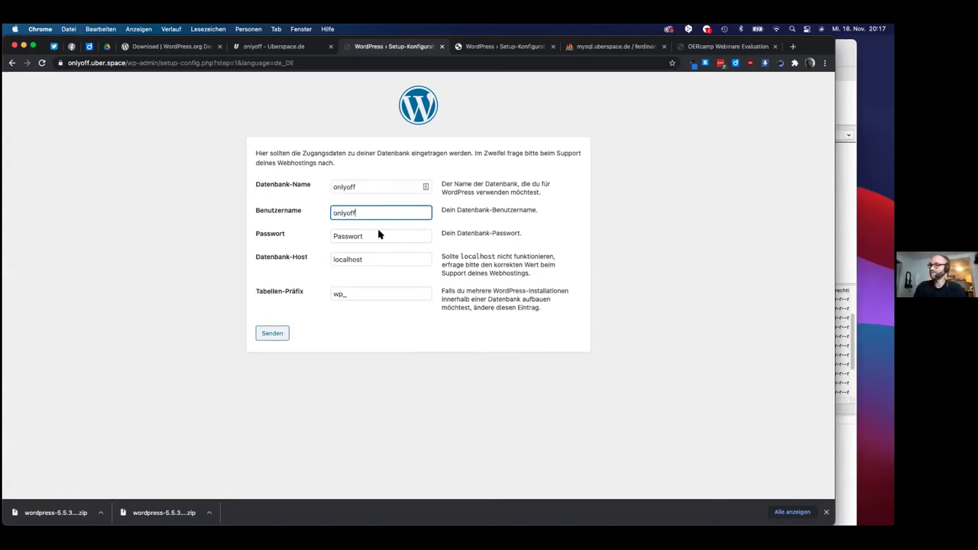
- Paste the database password, keep host localhost, and submit the connection details
double_click(375, 239)
key("super+Tab")
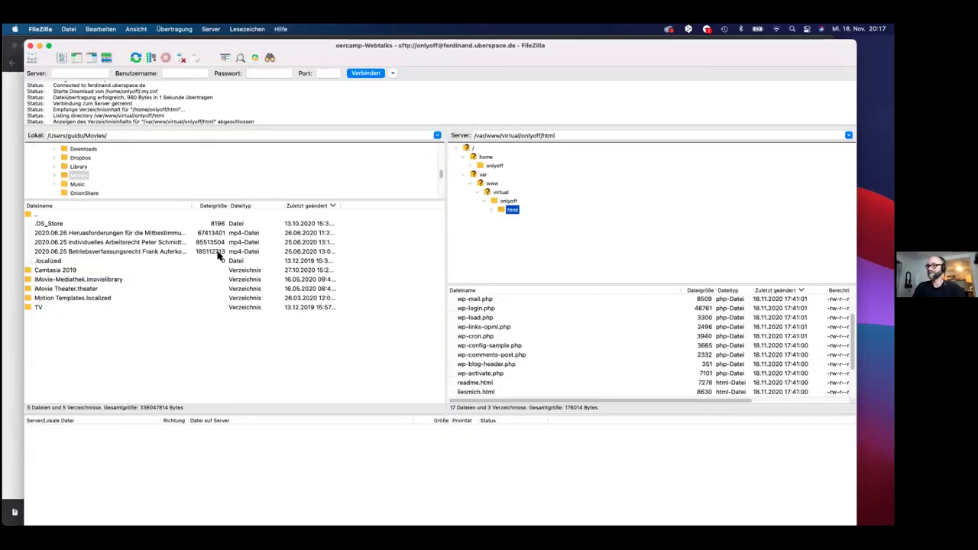
key("super+Tab")
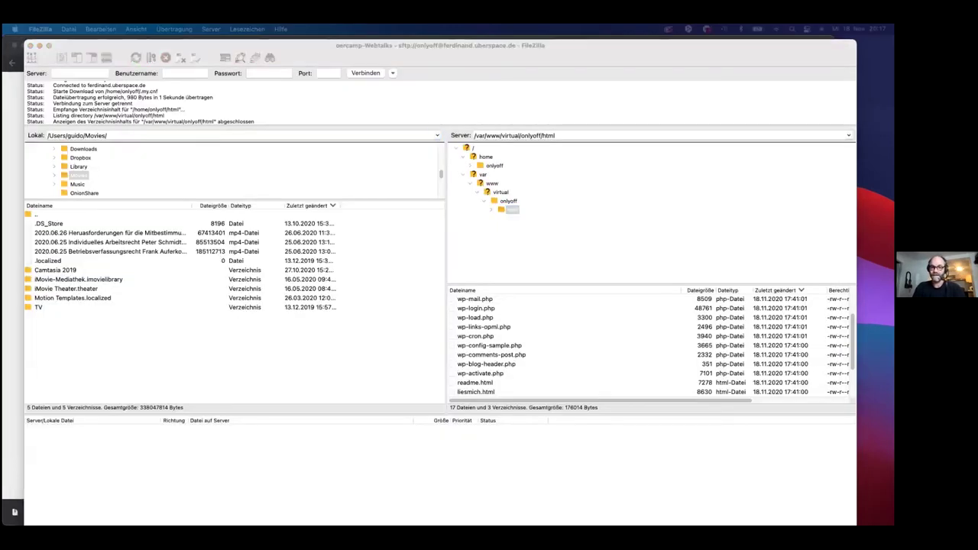
left_click(278, 189)
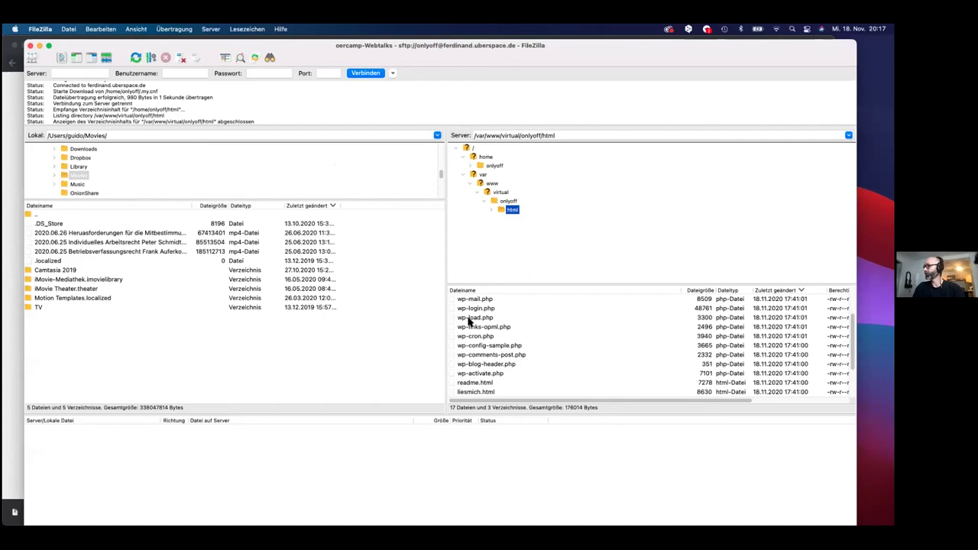
key("super+Tab")
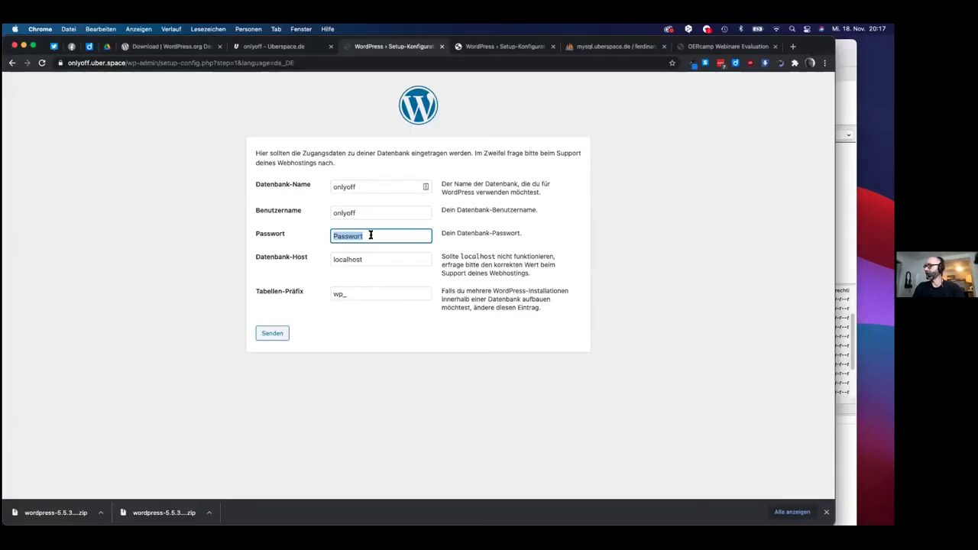
key("super+v")
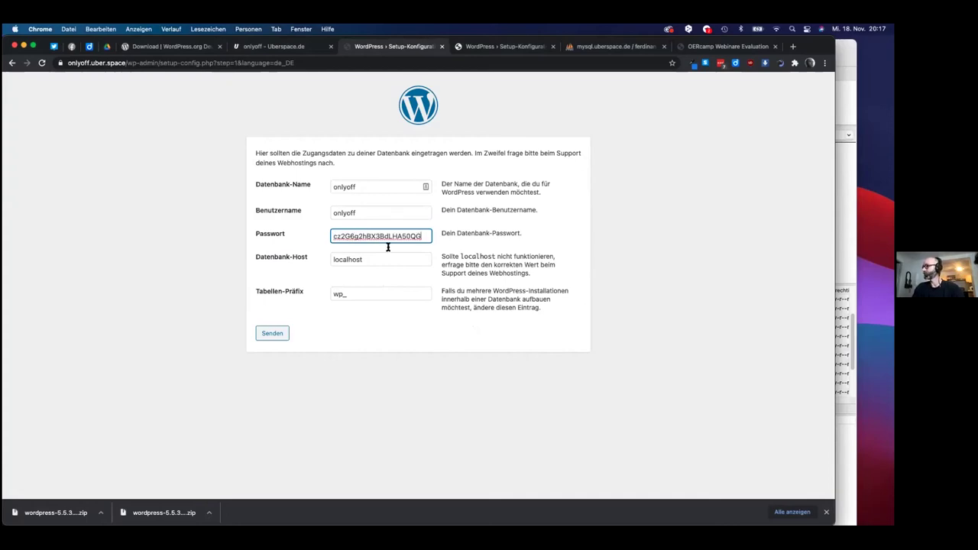
double_click(337, 259)
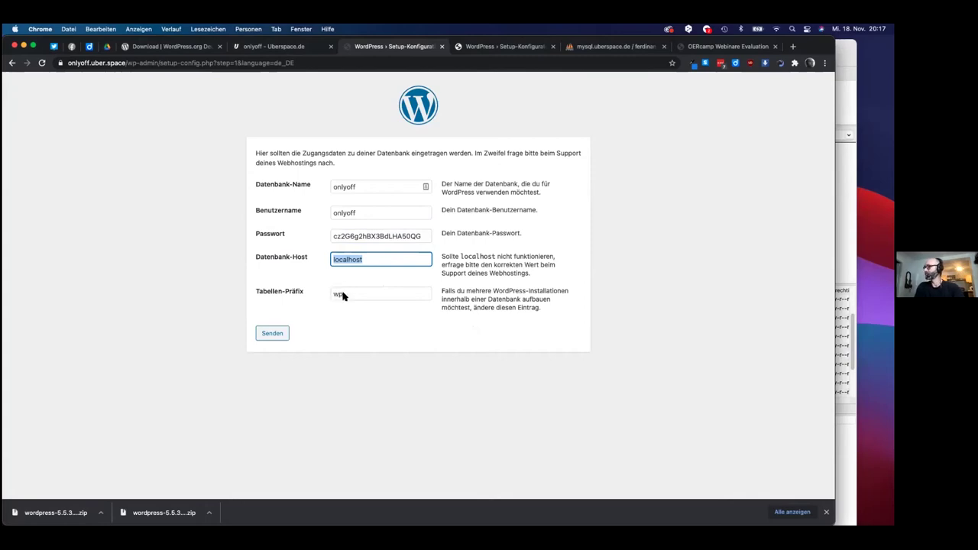
left_click(275, 335)
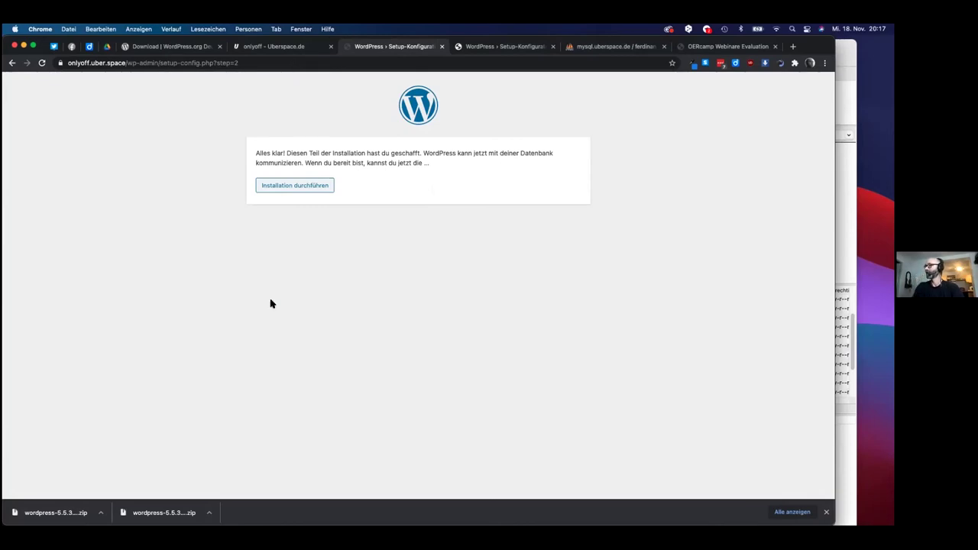
left_click_drag(255, 153, 439, 166)
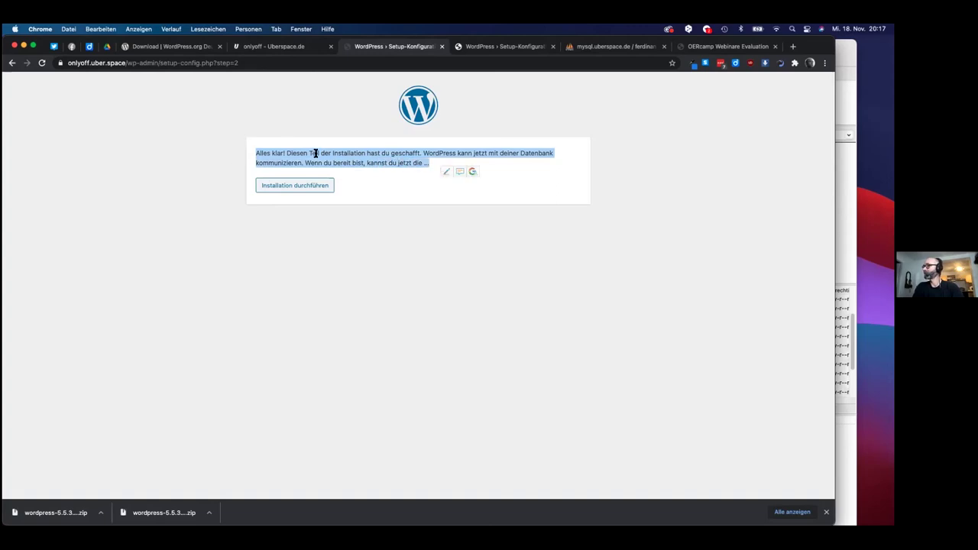
left_click(391, 157)
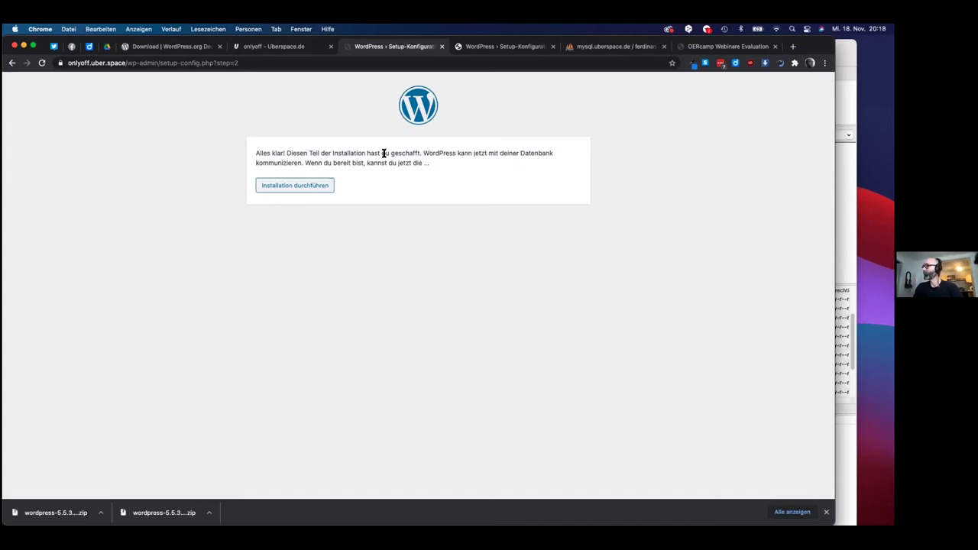
left_click(600, 46)
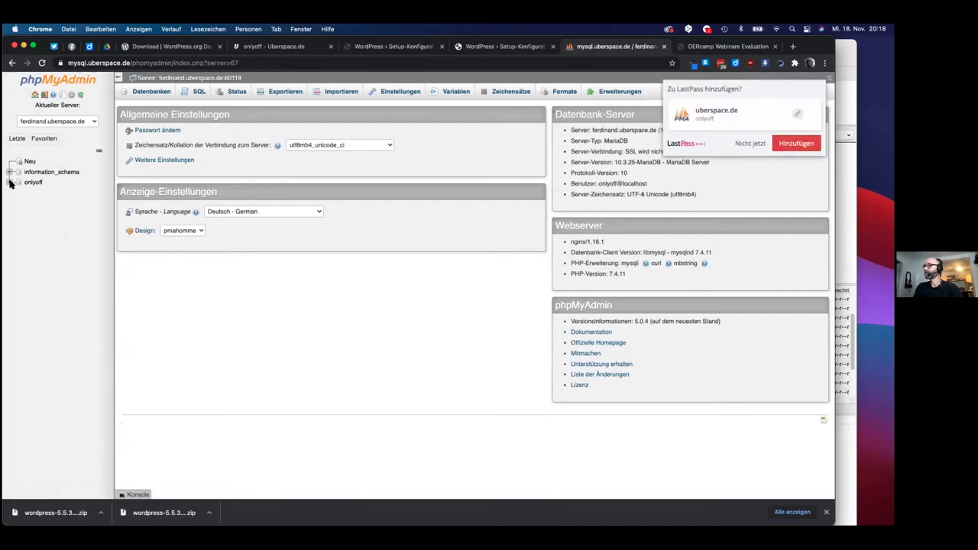
left_click(33, 182)
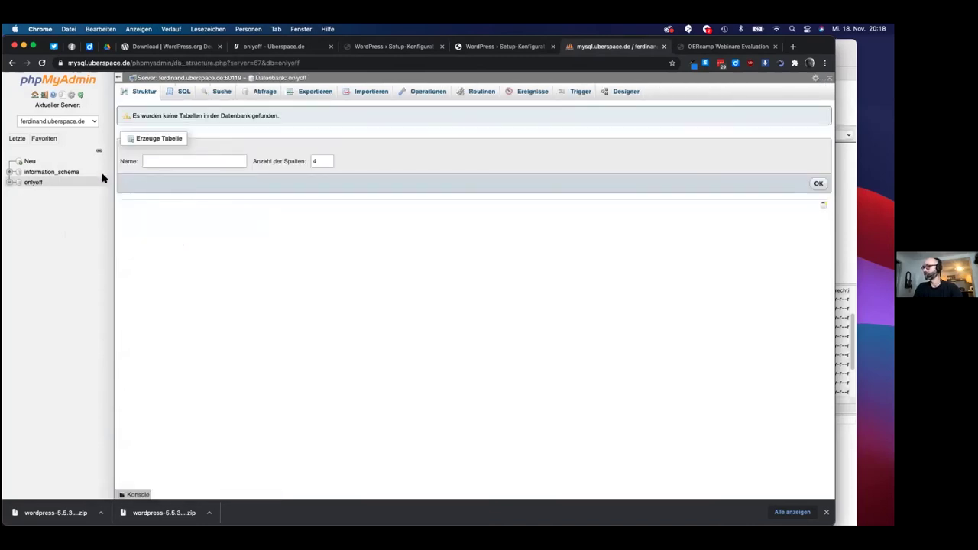
left_click(389, 47)
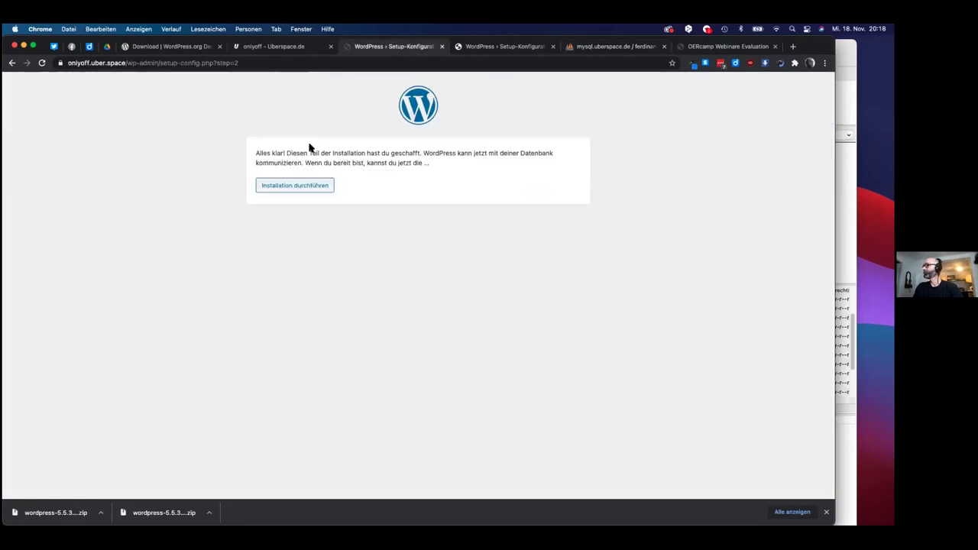
- Start the installation and enter the site title 'Open Source Tools Webtalk'
left_click(294, 185)
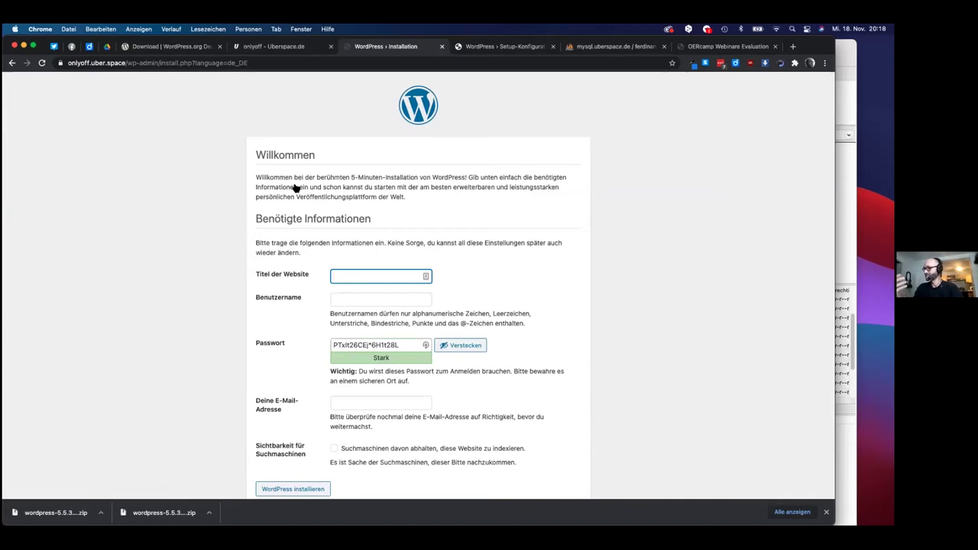
scroll(429, 163, "down", 1)
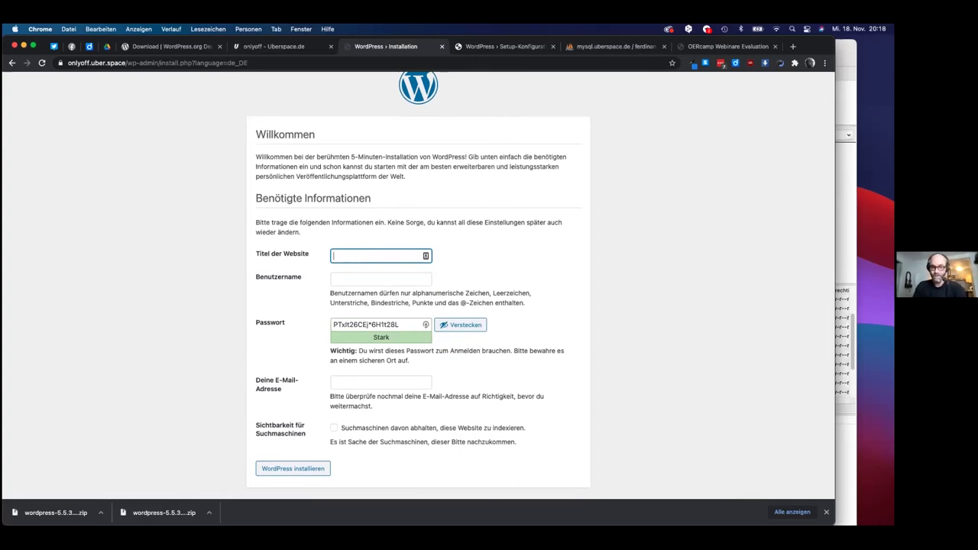
type("en Source Tools Webtalk")
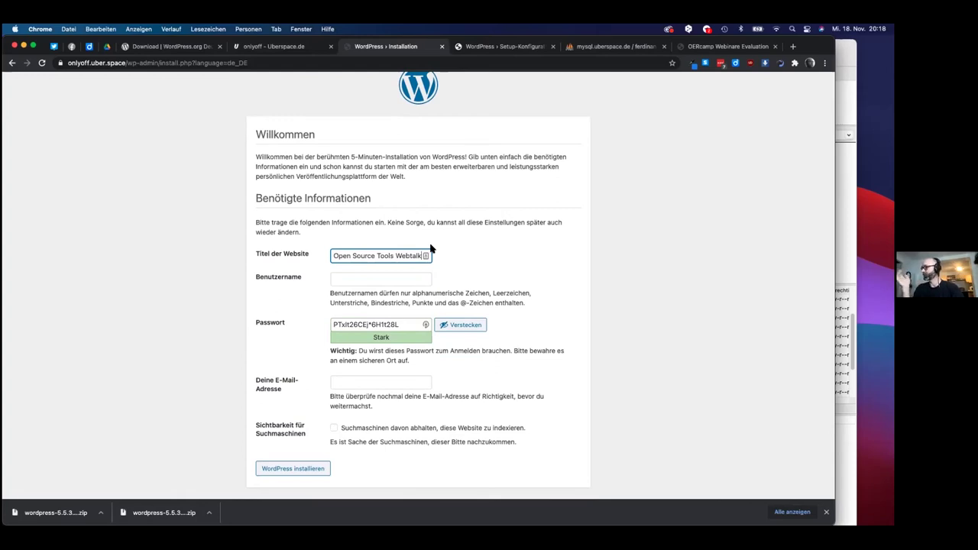
- Enter the admin username and copy it to the clipboard
left_click(379, 279)
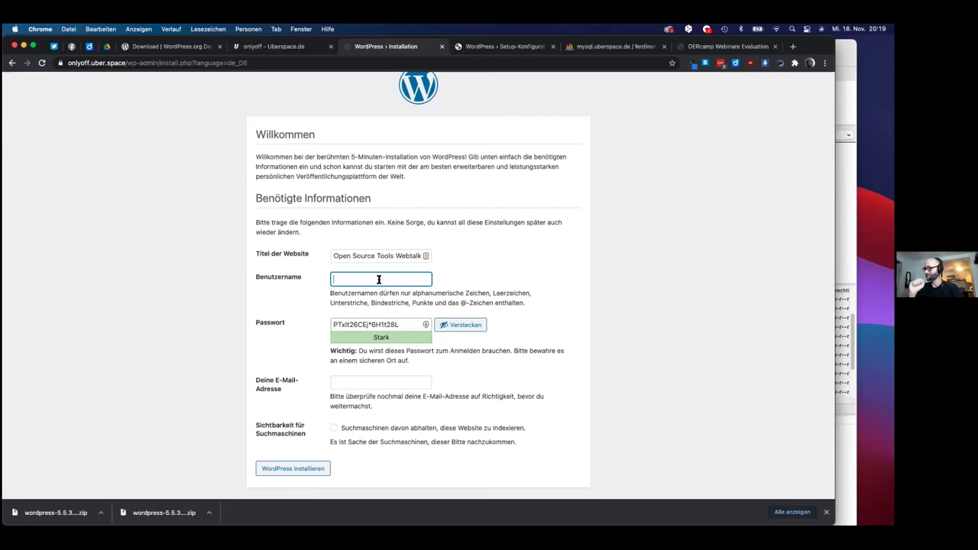
type("gibro")
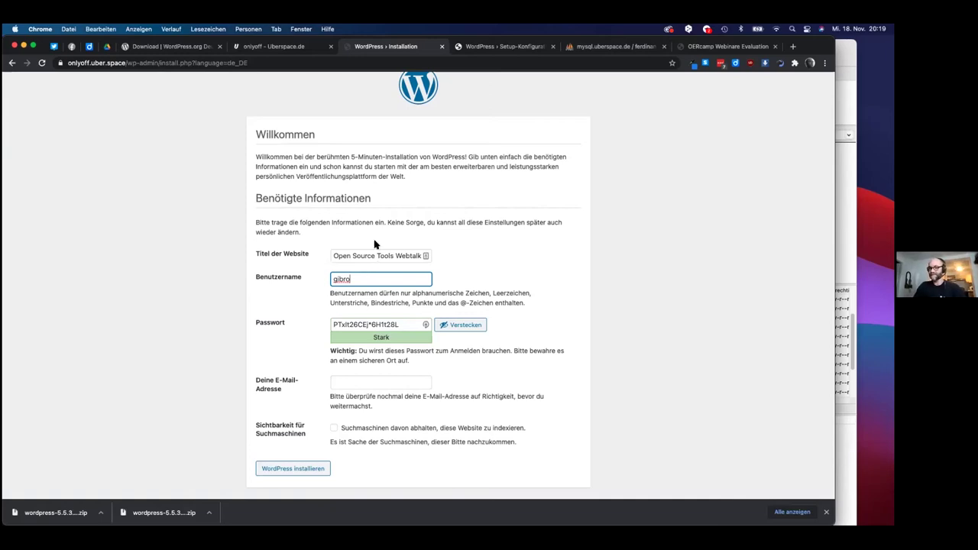
double_click(342, 278)
key("super+c")
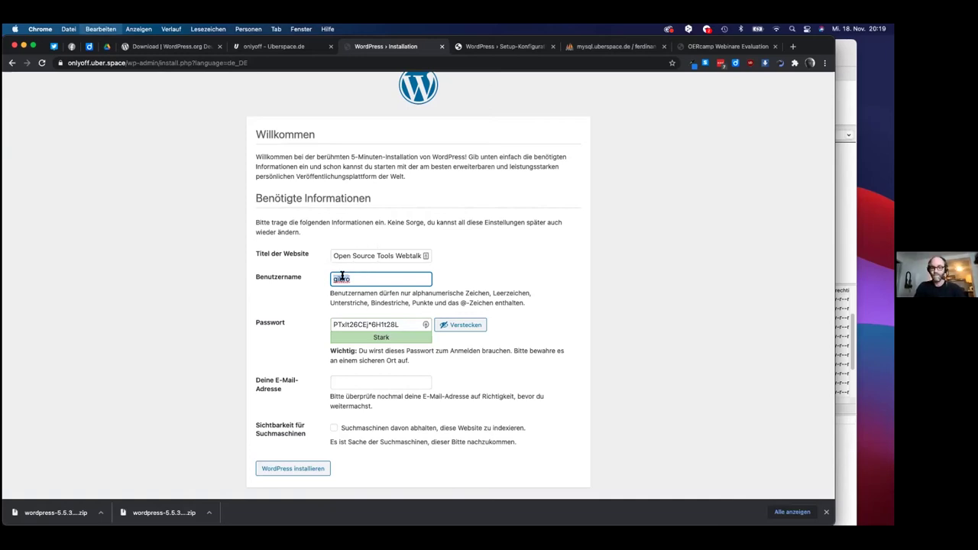
key("super+Tab")
key("super+Tab")
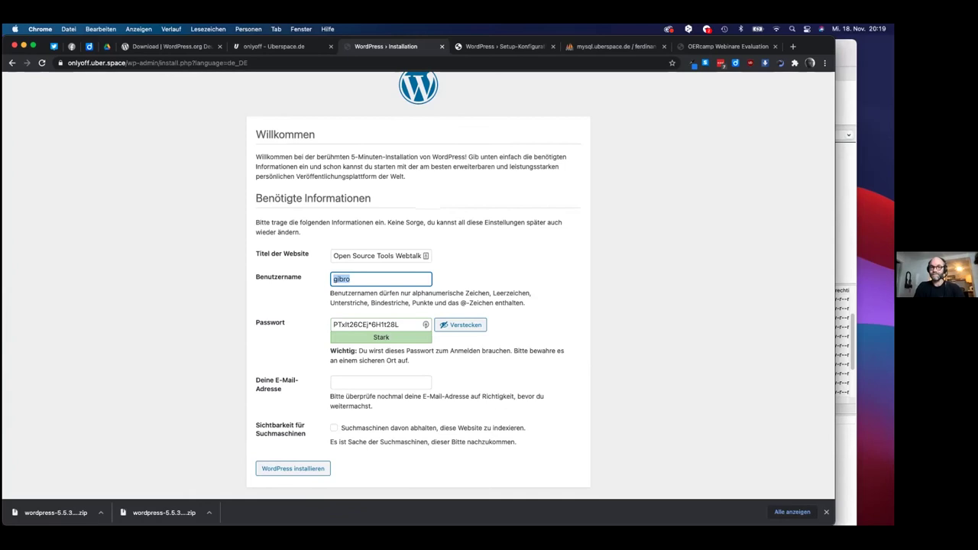
key("super+Tab")
key("super+Tab")
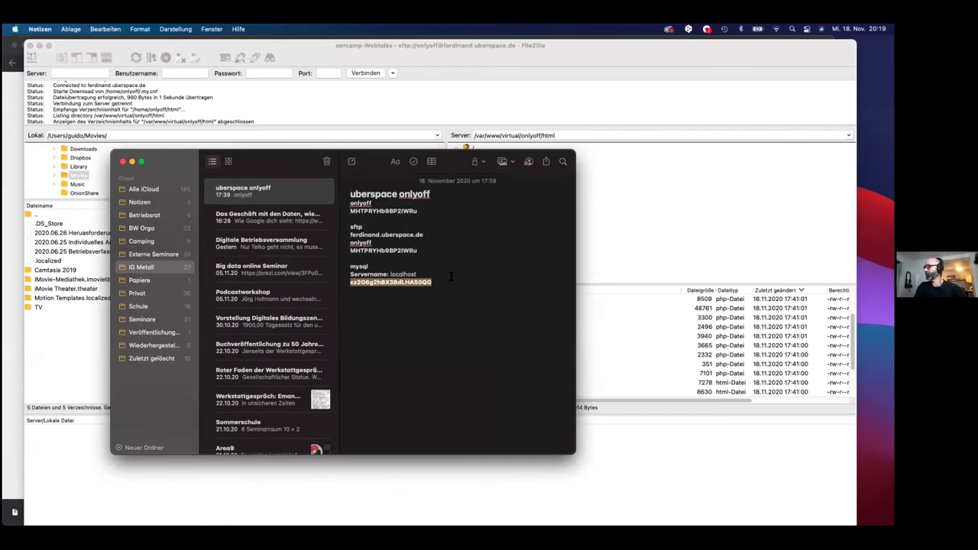
- Add a 'Wordpress' line with the pasted admin username below the note's MySQL password line
left_click(449, 284)
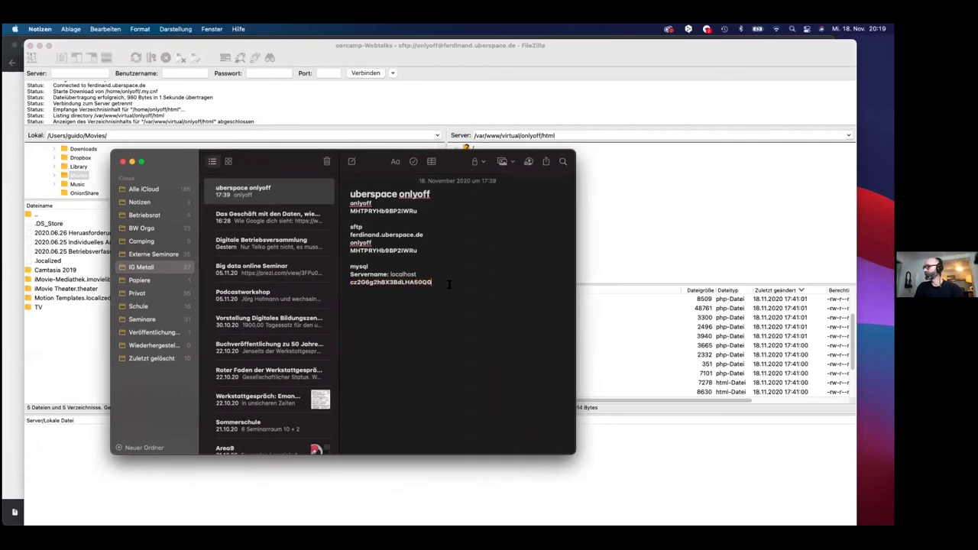
key("Return")
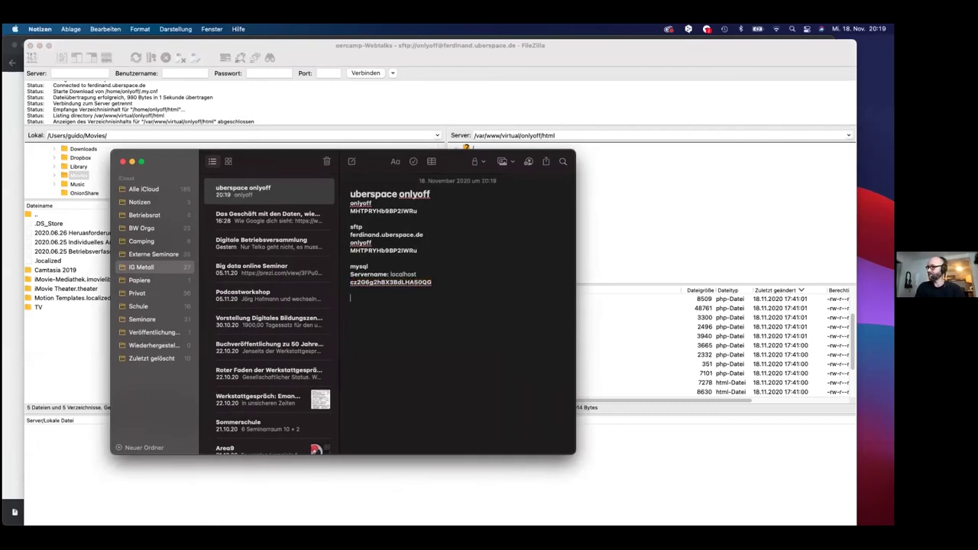
type("Wordpress")
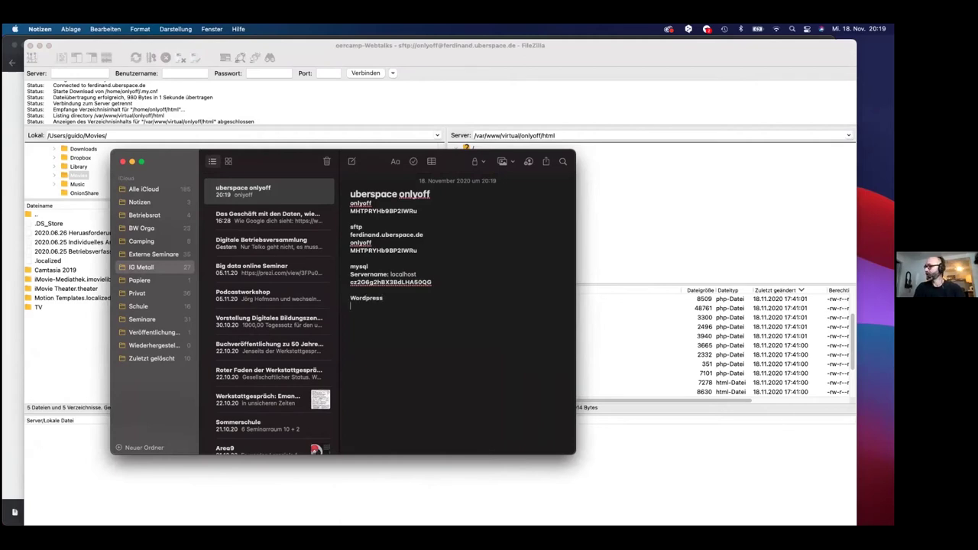
key("super+v")
key("super+Tab")
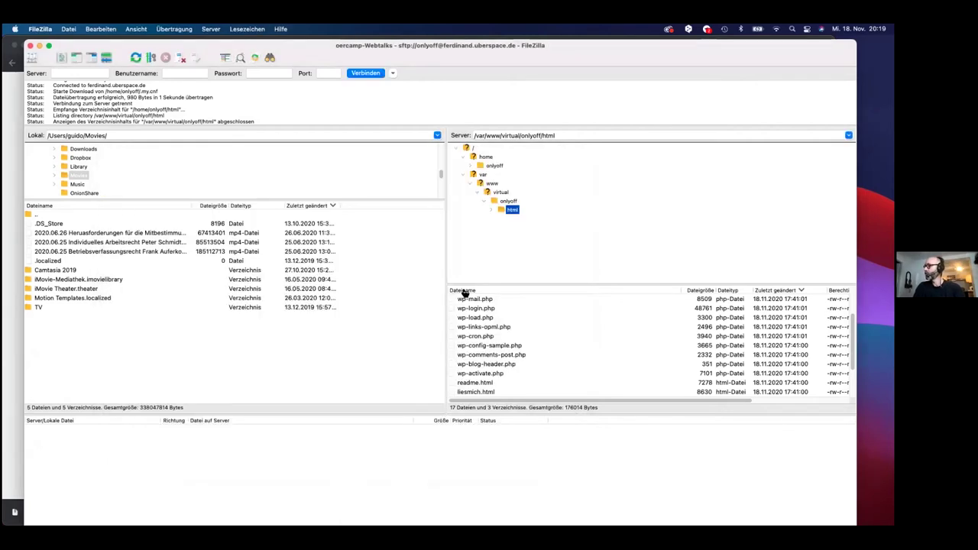
- Copy the generated WordPress password into the credentials note under the username
key("super+Tab")
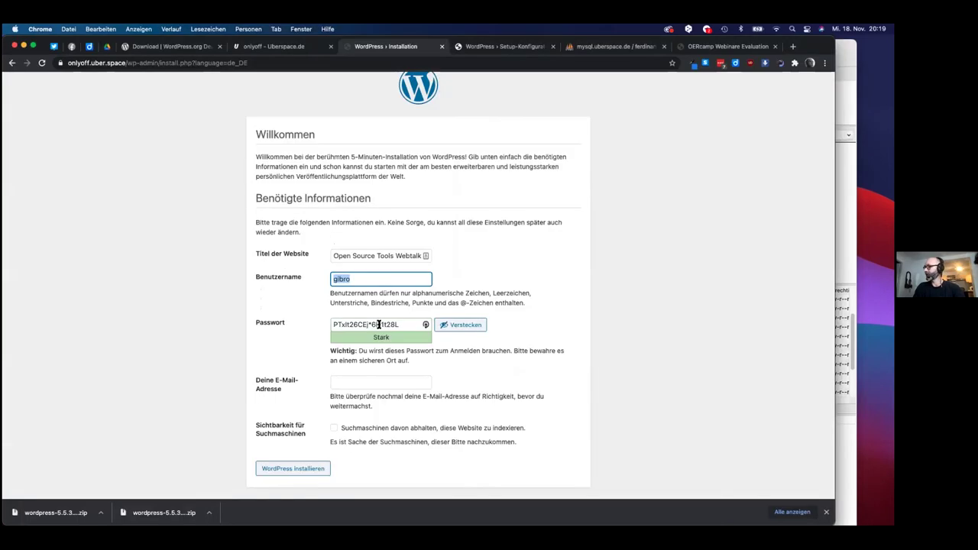
triple_click(375, 323)
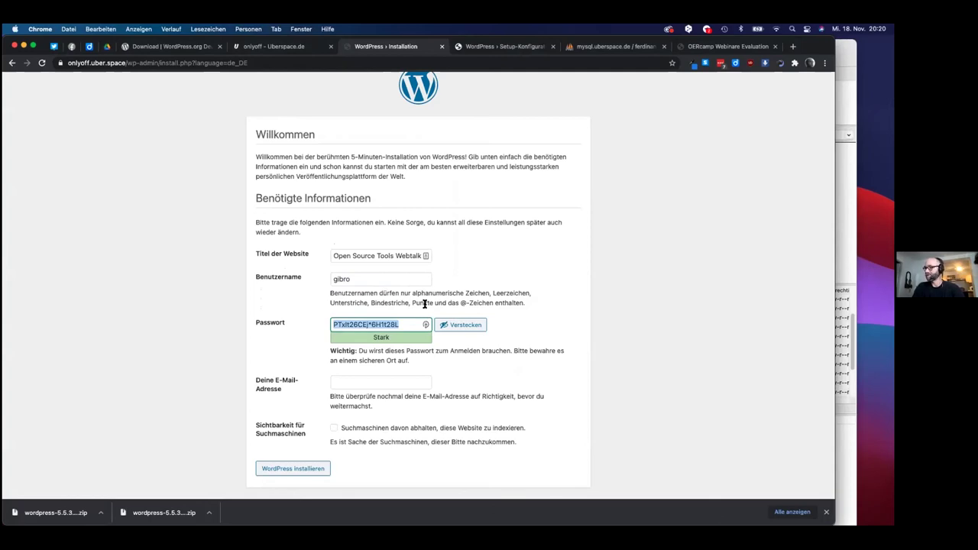
key("super+Tab")
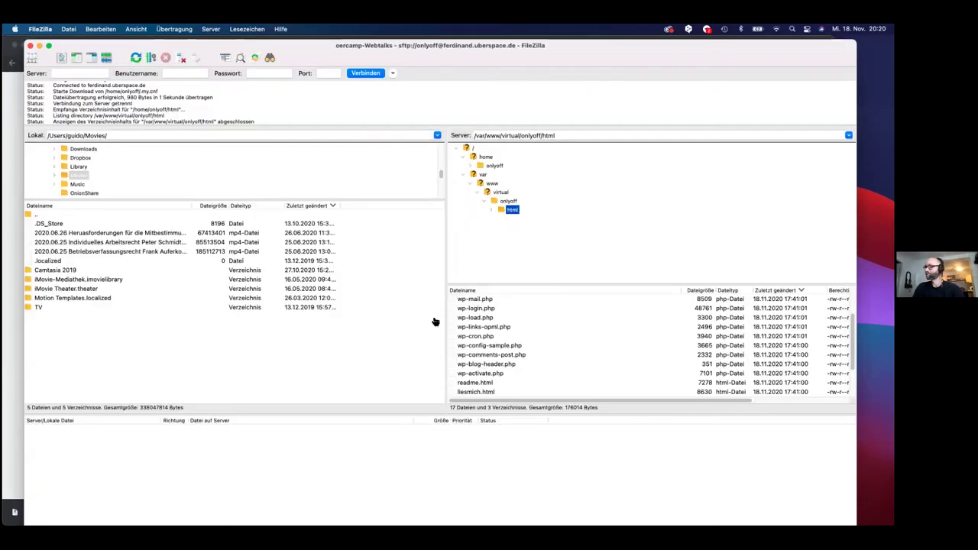
key("super+Tab")
key("Return")
key("super+v")
key("super+Tab")
key("super+Tab")
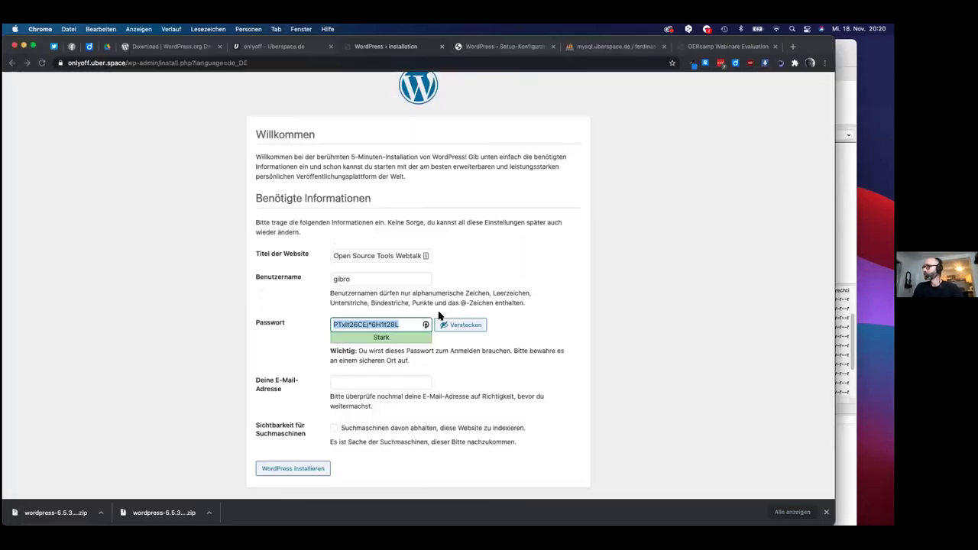
- Enter the admin e-mail address, discourage search engine indexing, and run the WordPress installation
left_click(359, 380)
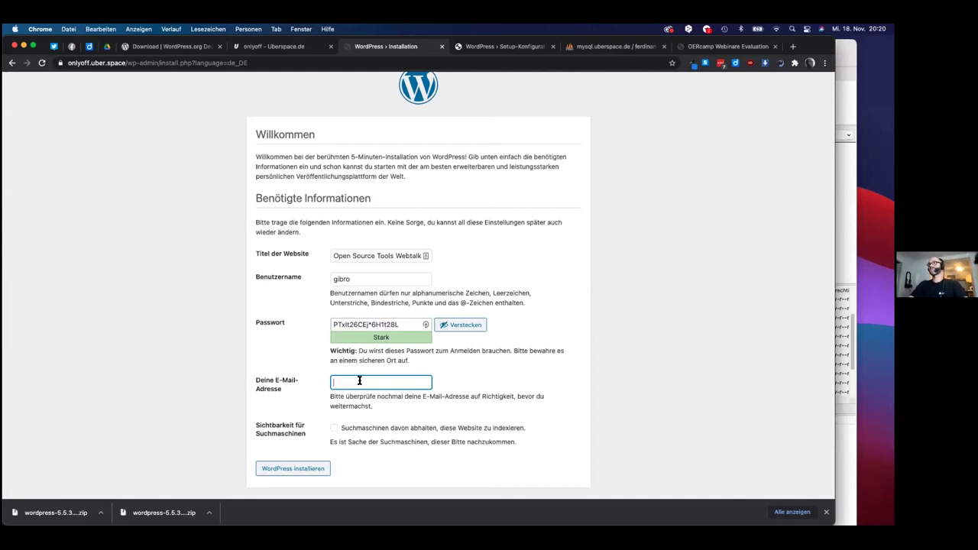
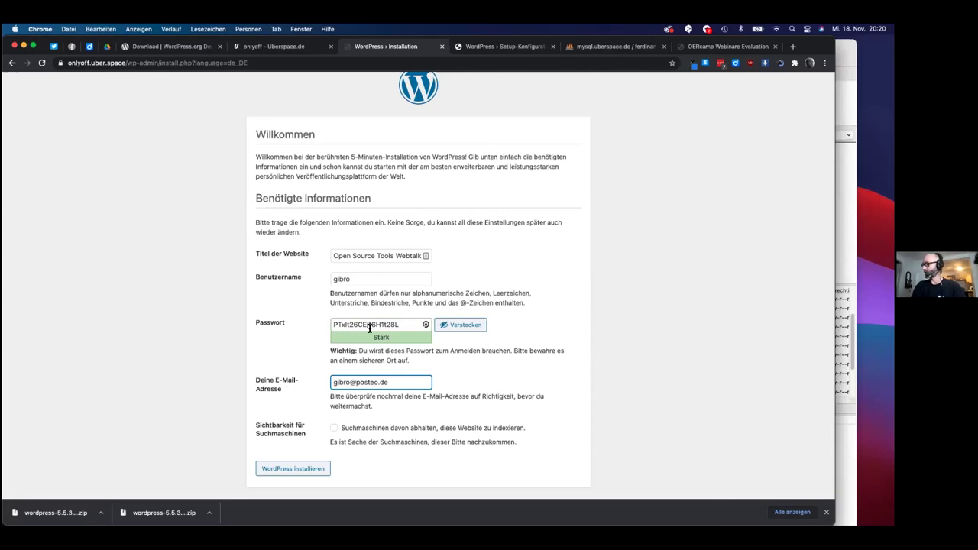
scroll(365, 416, "down", 1)
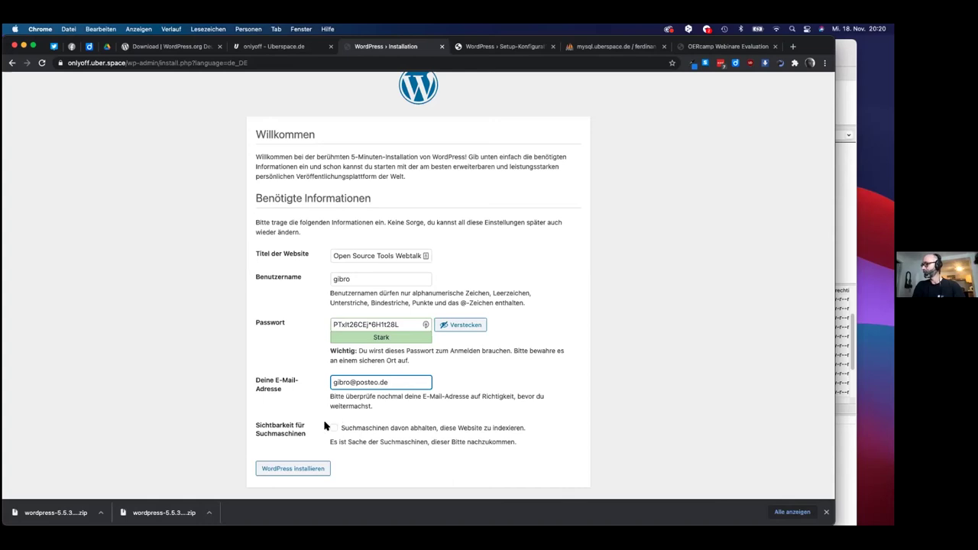
left_click(334, 428)
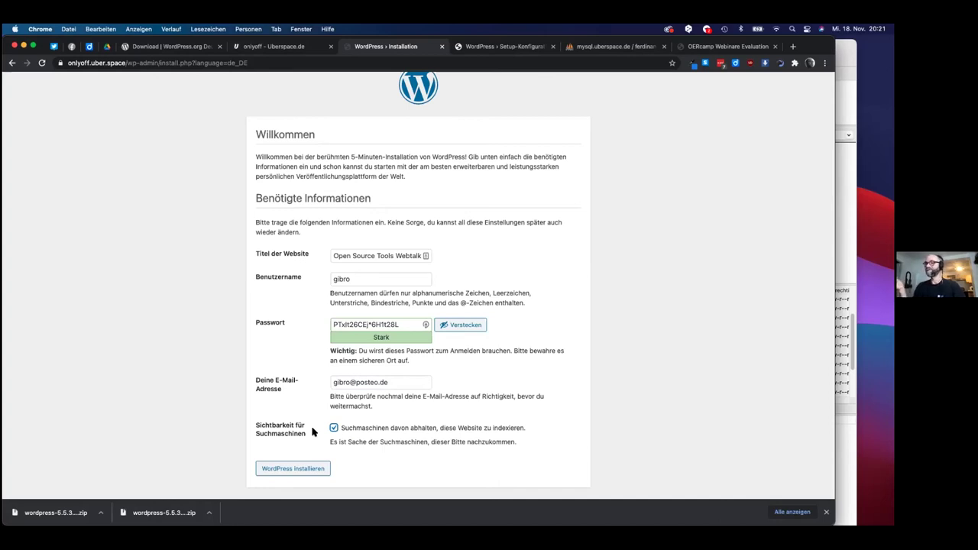
left_click(296, 472)
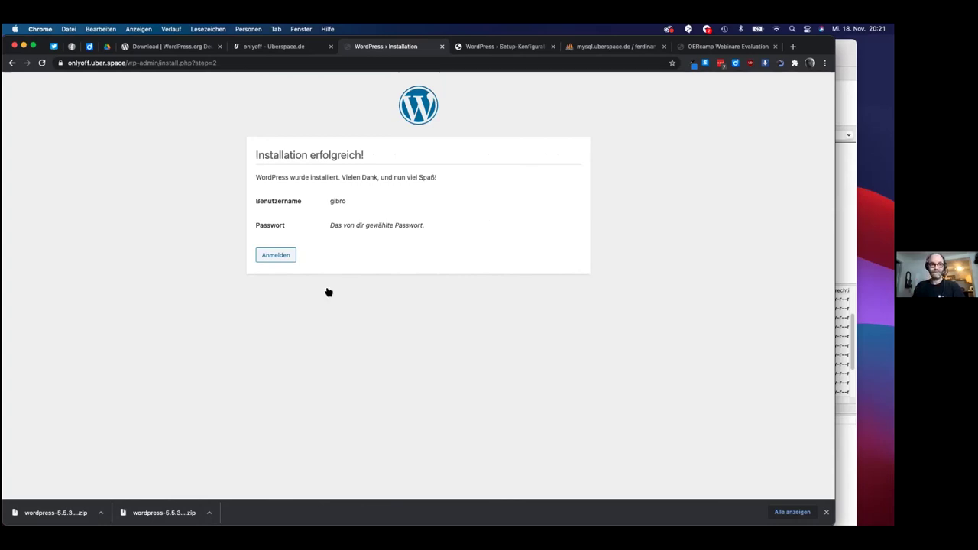
- After the installation succeeds, check the notes and switch to the mysql.uberspace.de phpMyAdmin page
key("super+Tab")
key("super+Tab")
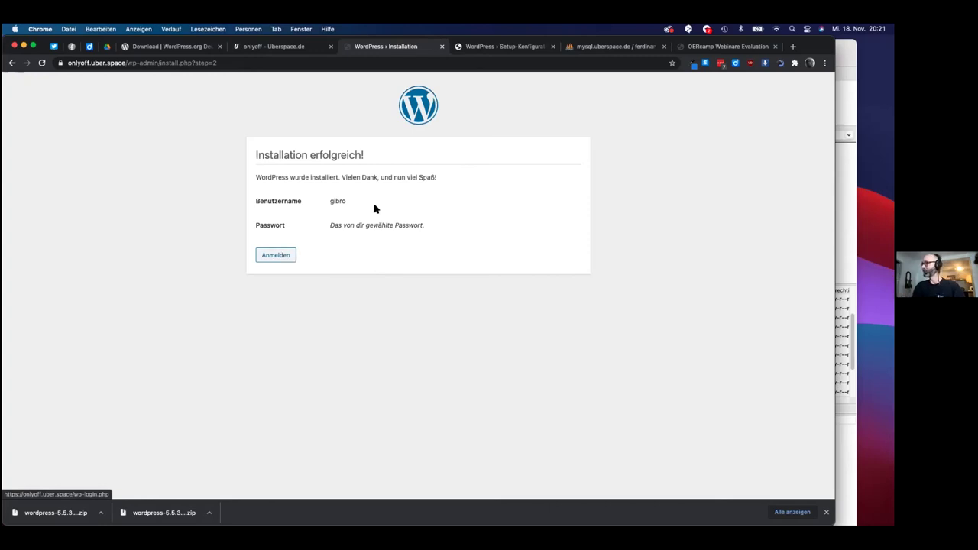
left_click(610, 48)
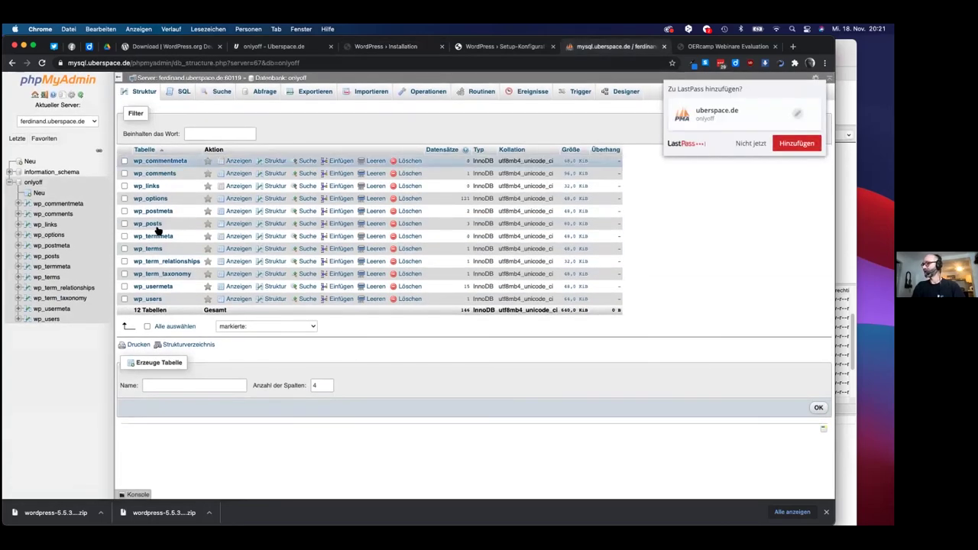
- Decline LastPass saving the database login, review the twelve wp_ tables, and switch to FileZilla
left_click(744, 145)
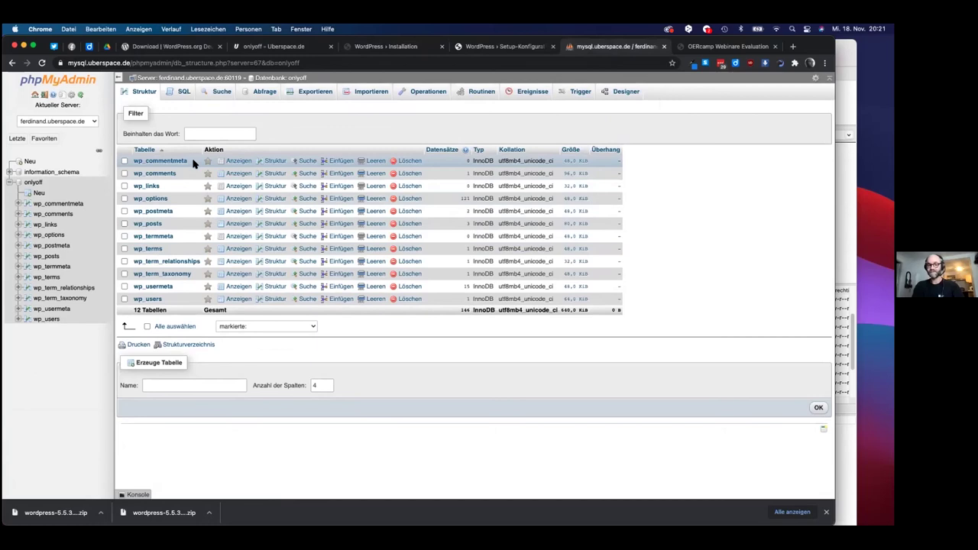
key("super+Tab")
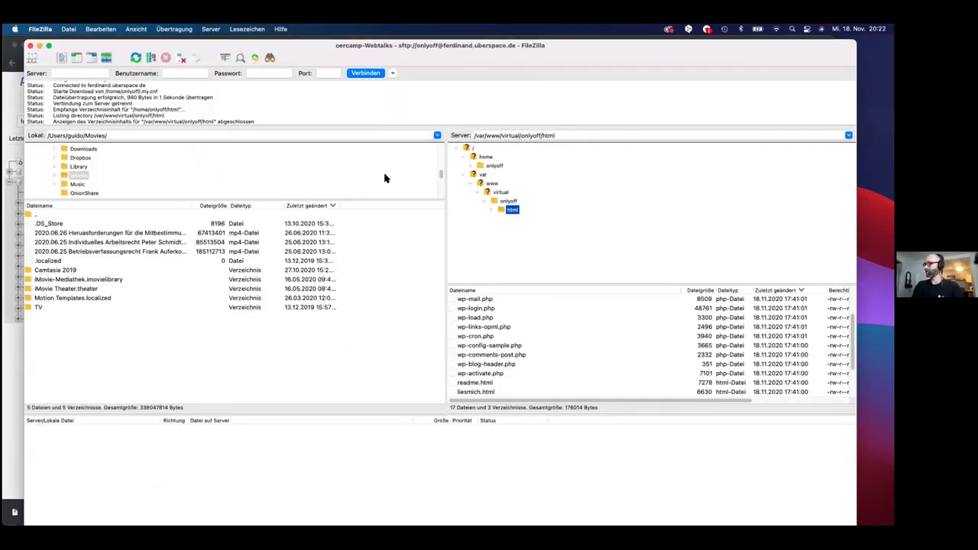
- Look over wp-content, wp-includes and wp-admin in the remote html folder, then return to Chrome
scroll(512, 334, "down", 2)
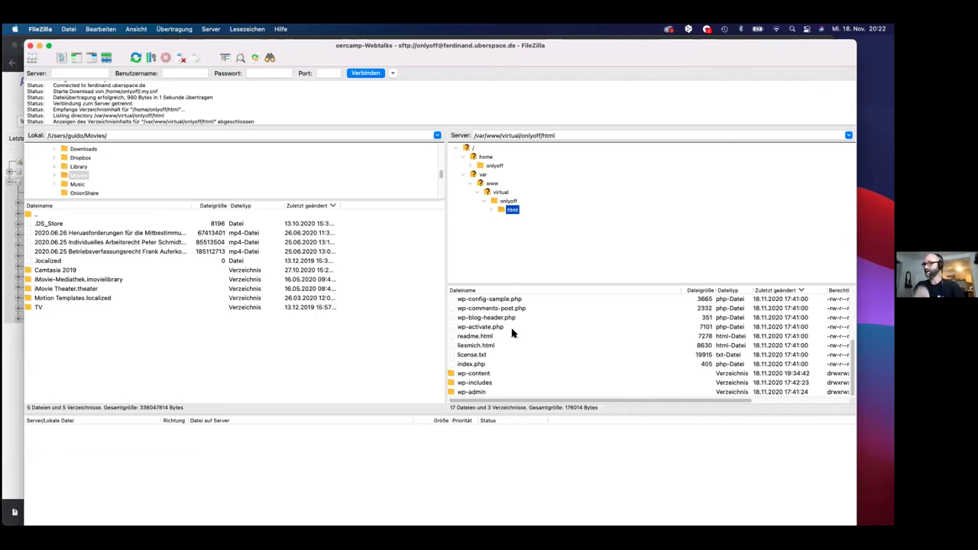
key("super+Tab")
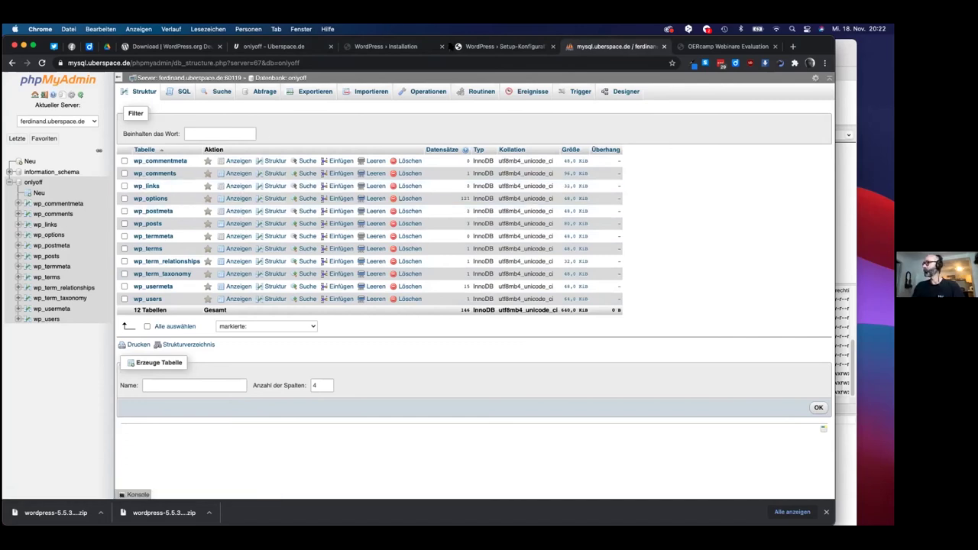
- Close the Setup-Konfiguration tab and choose Anmelden on the installation success page
key("ctrl+shift+Tab")
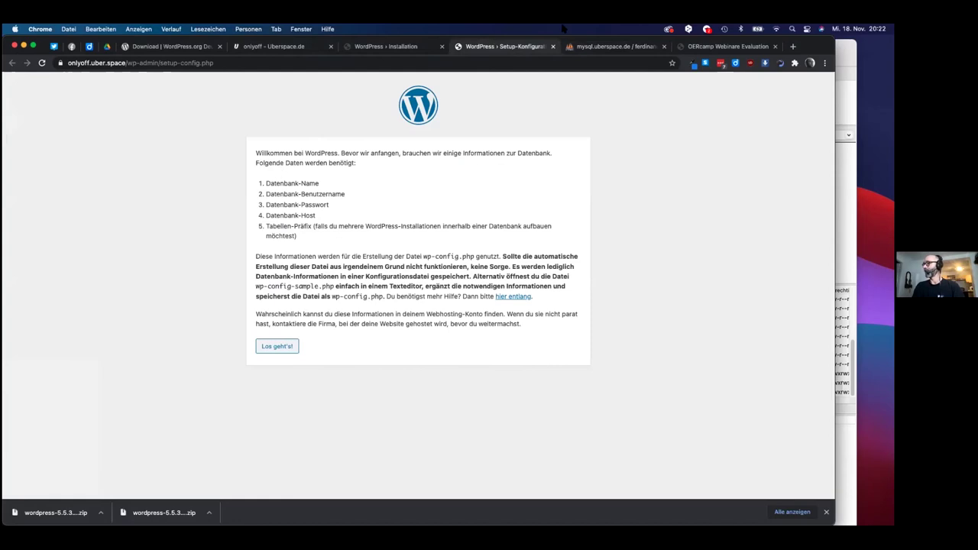
left_click(553, 46)
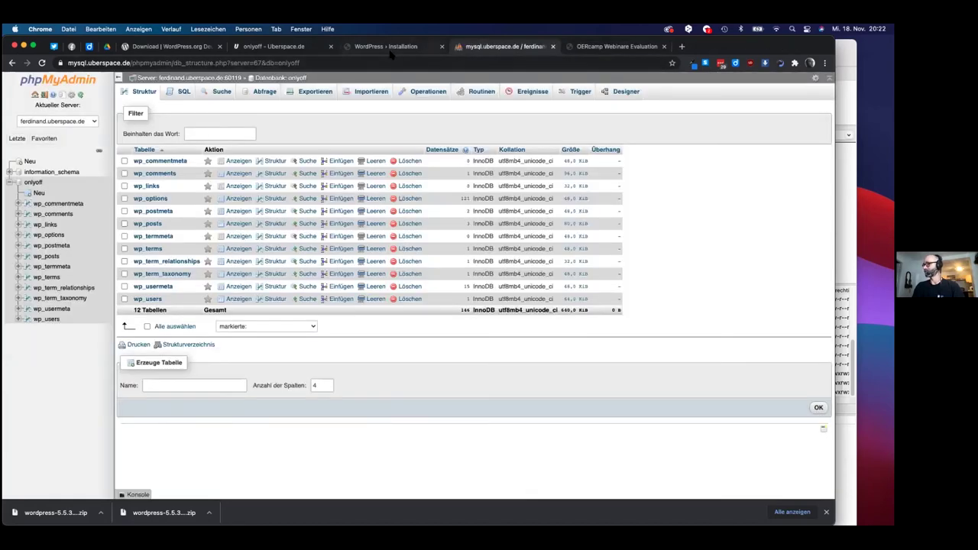
left_click(390, 48)
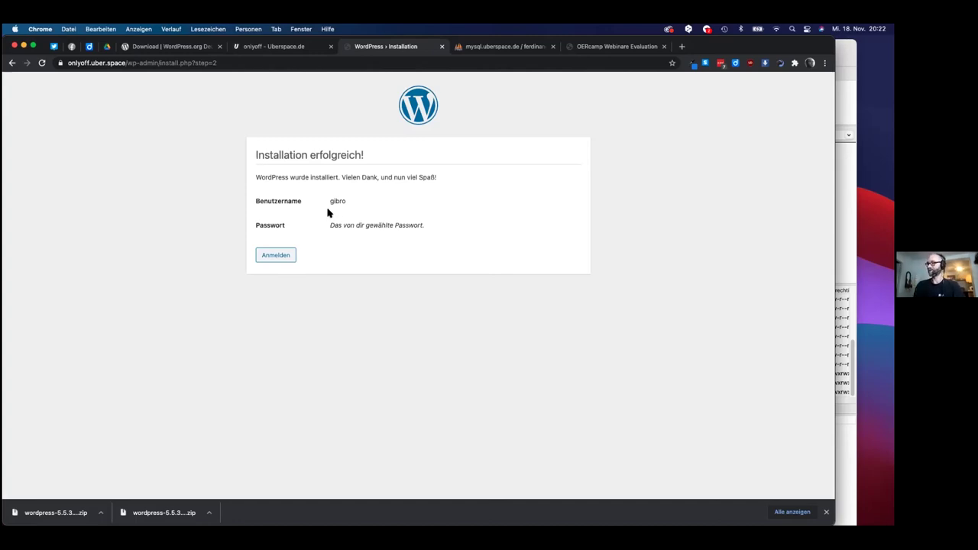
left_click(281, 257)
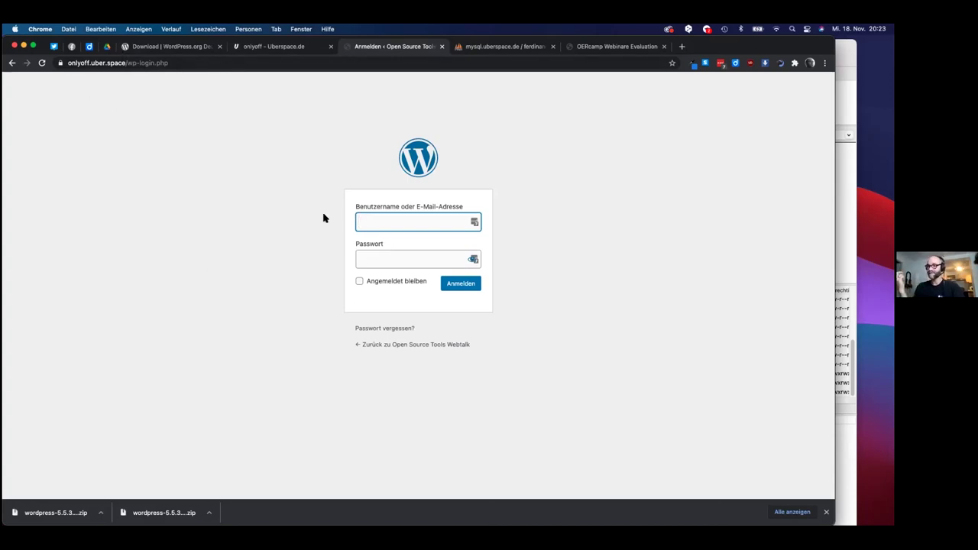
- Refresh FileZilla's remote html listing to confirm wp-config.php and .htaccess, then return to the login page
key("super+Tab")
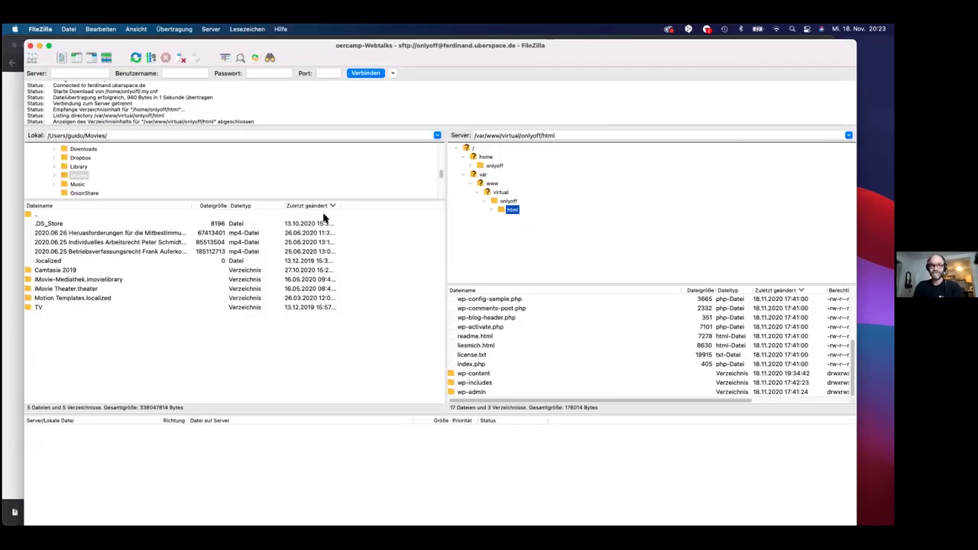
scroll(514, 340, "up", 5)
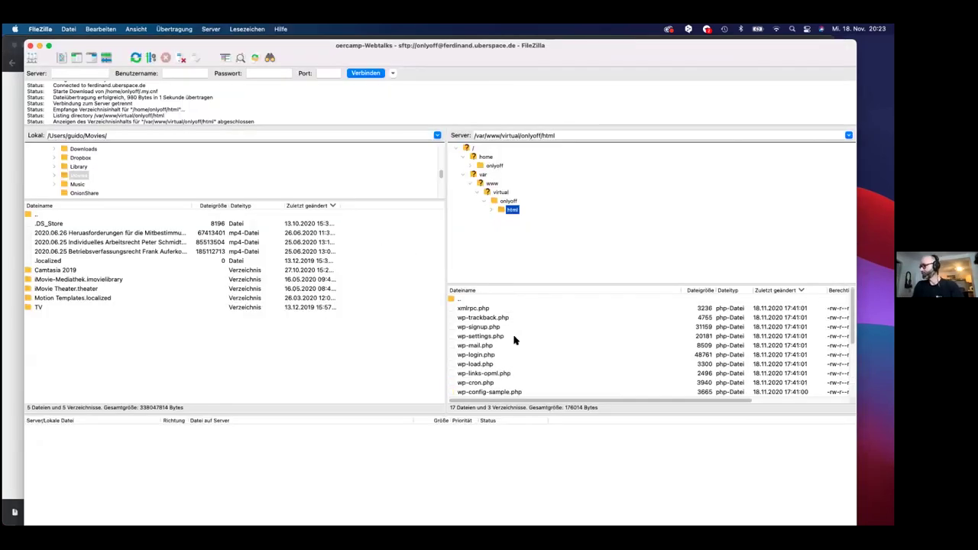
scroll(513, 340, "down", 3)
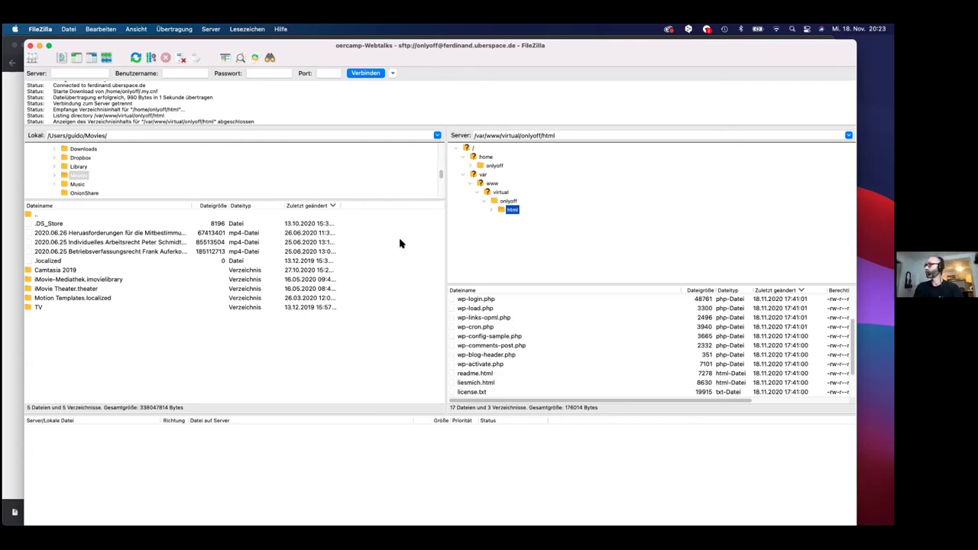
left_click(136, 58)
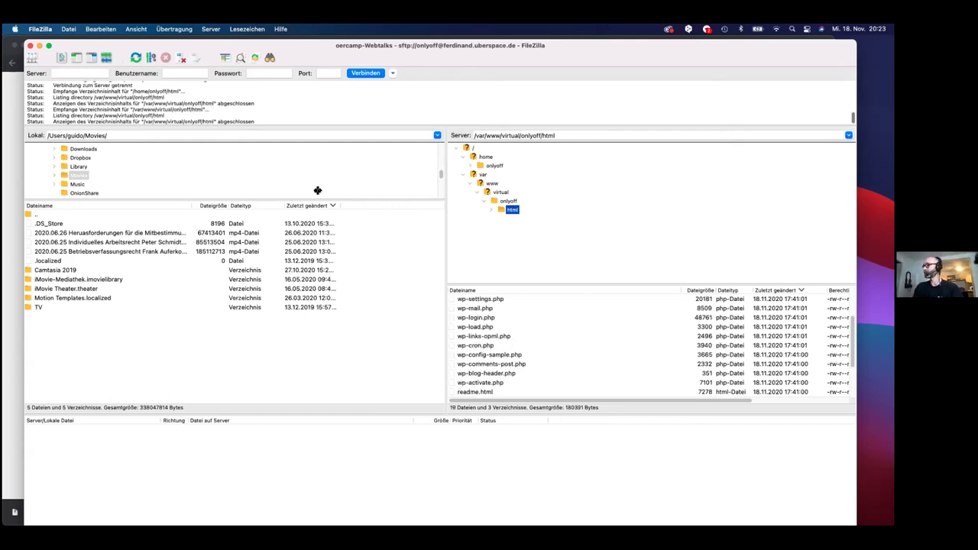
scroll(475, 348, "down", 3)
scroll(476, 345, "up", 3)
scroll(493, 336, "up", 3)
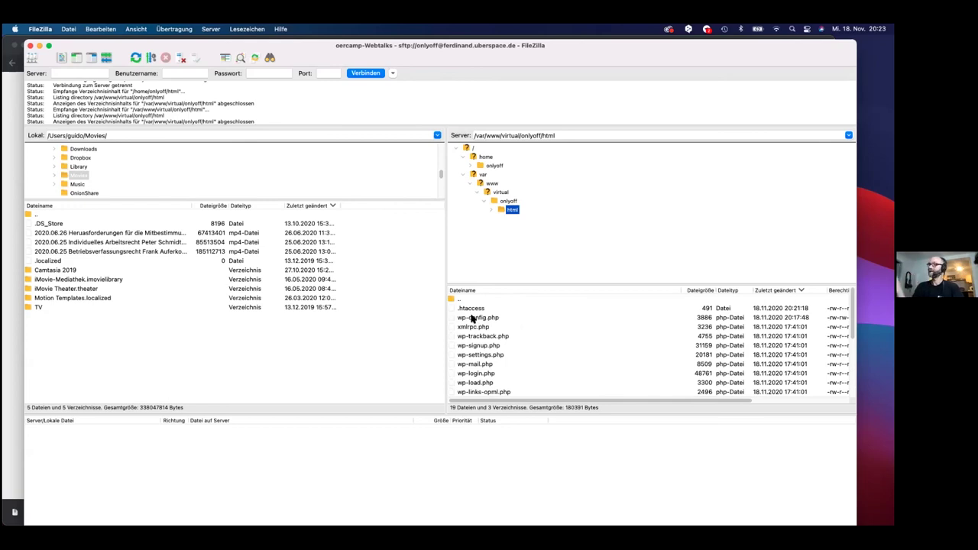
key("super+Tab")
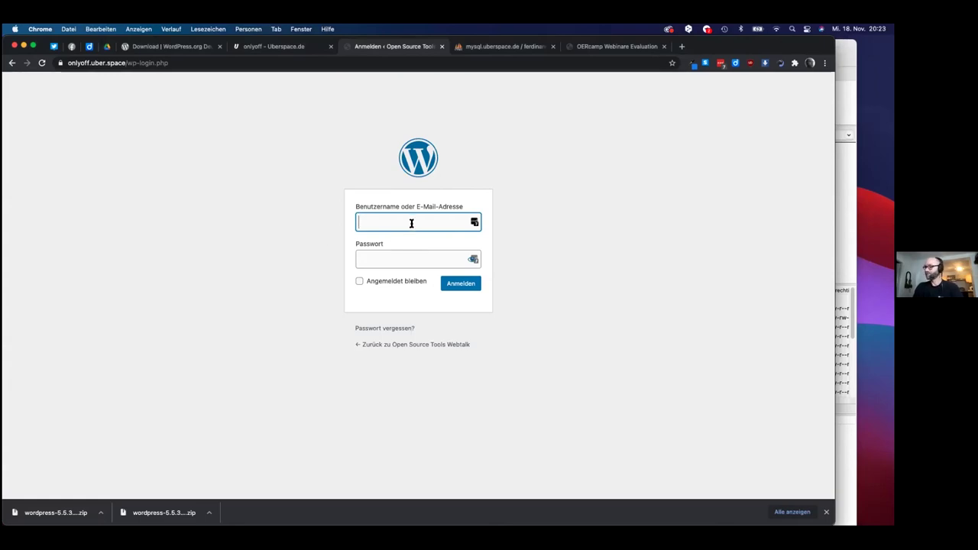
- Sign in with the admin username and the password copied from the notes
type("gibro")
key("Tab")
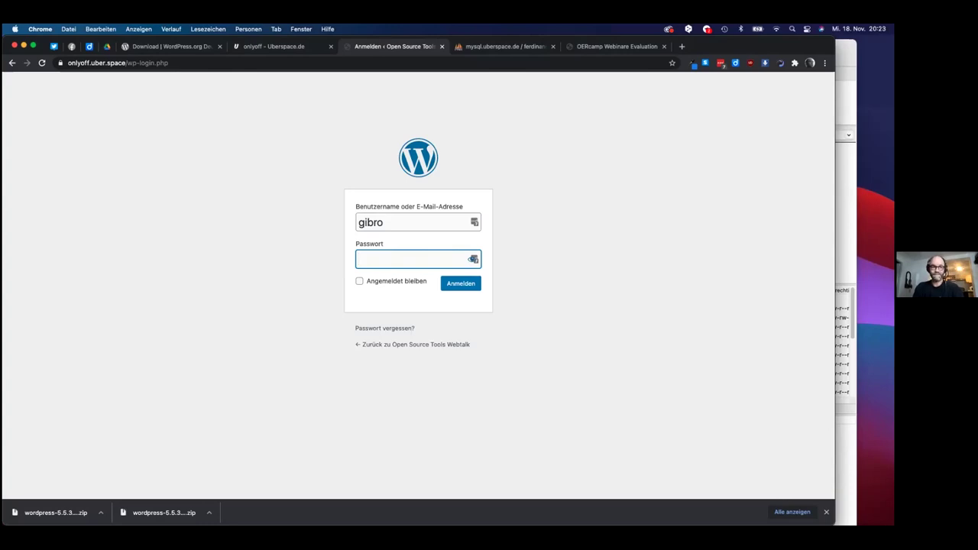
key("super+Tab")
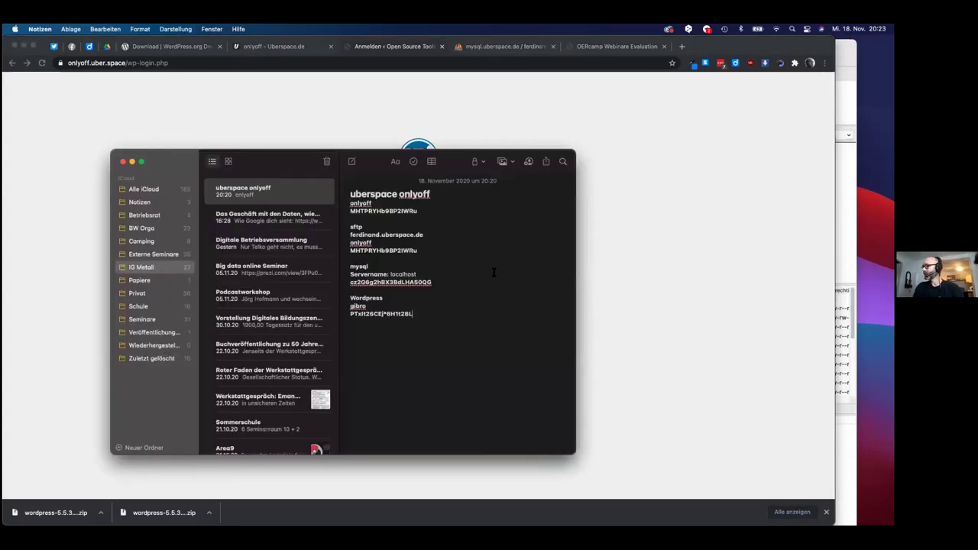
double_click(396, 310)
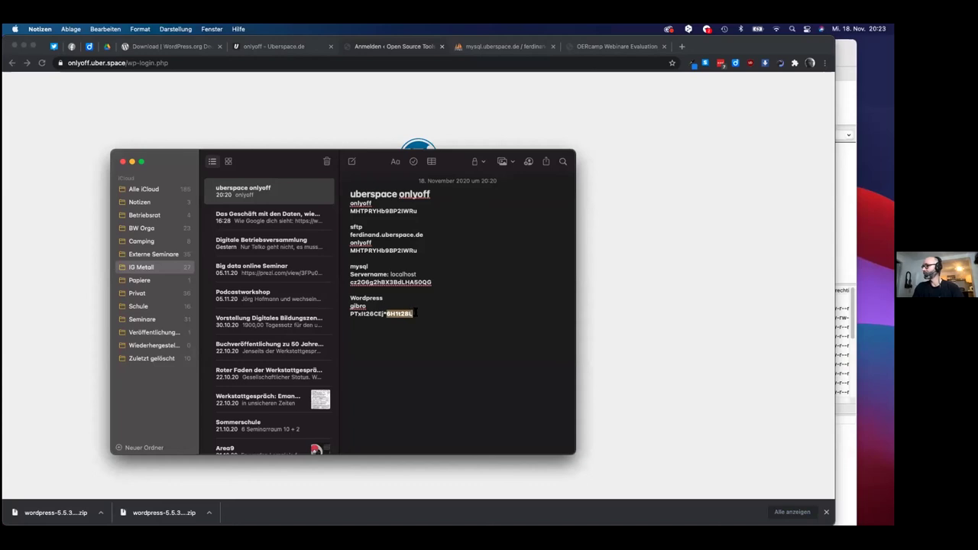
left_click_drag(412, 313, 345, 315)
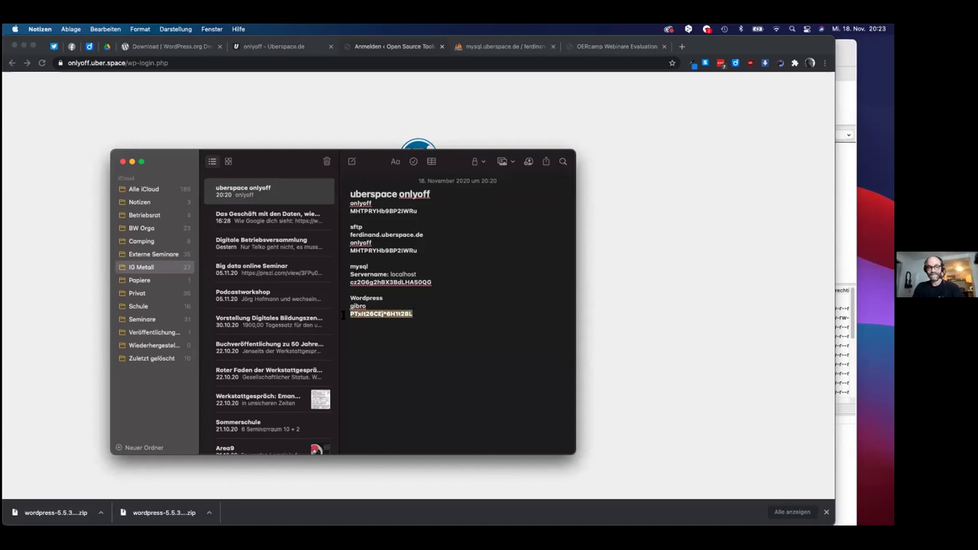
key("super+c")
key("super+Tab")
key("super+v")
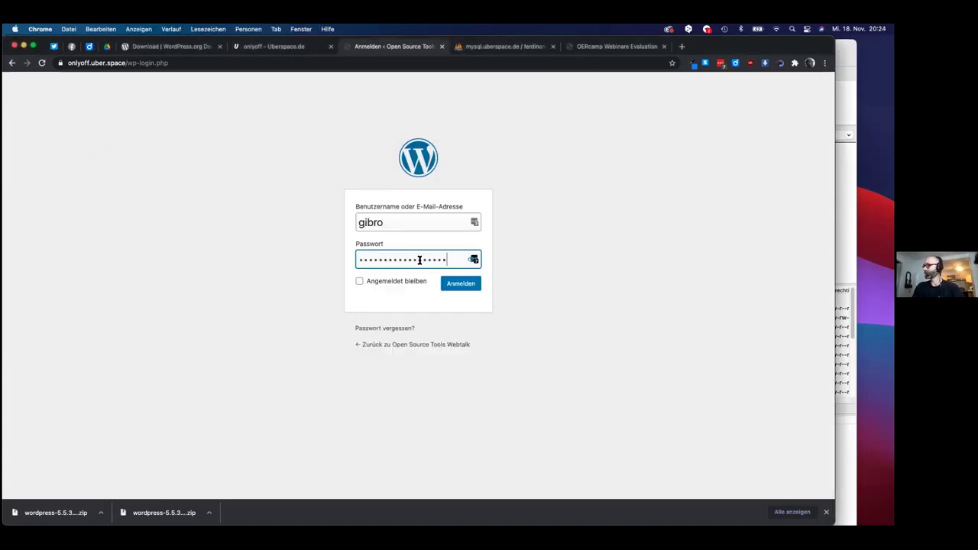
left_click(463, 284)
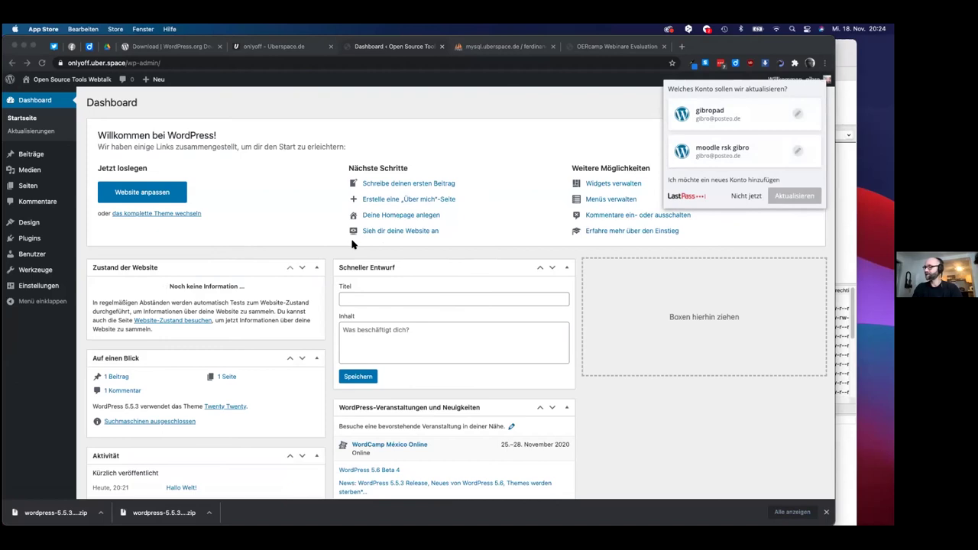
- Decline saving the login in LastPass and inspect the wp-admin address
left_click(742, 195)
left_click(745, 195)
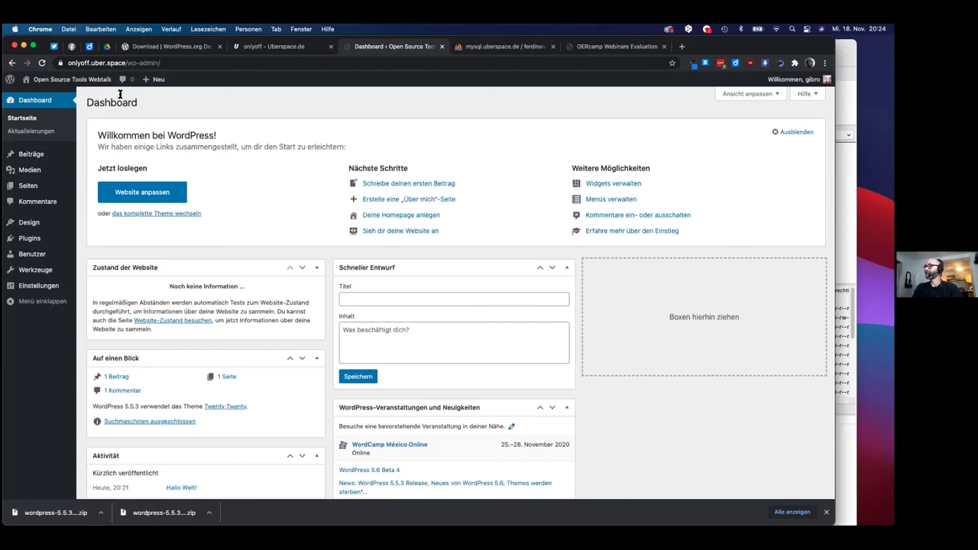
left_click_drag(127, 63, 194, 73)
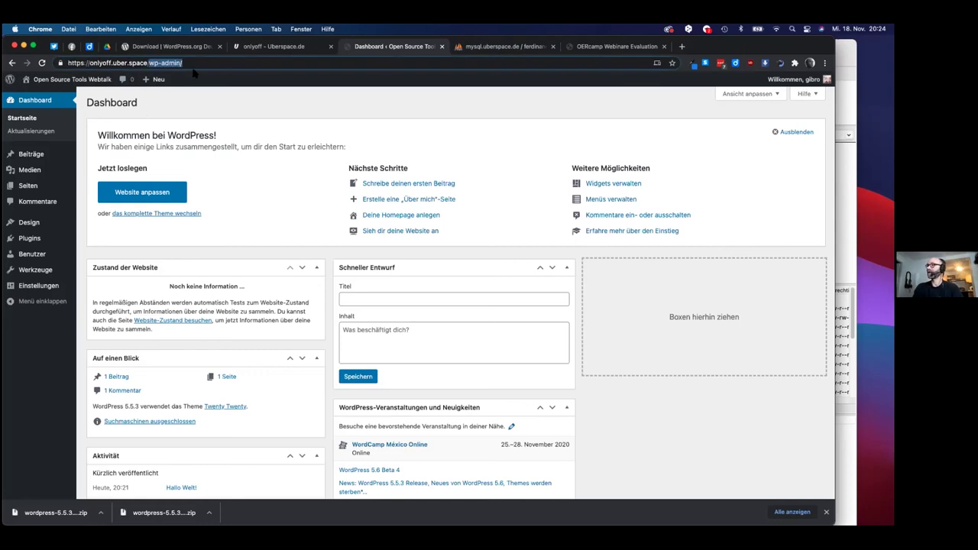
left_click(194, 73)
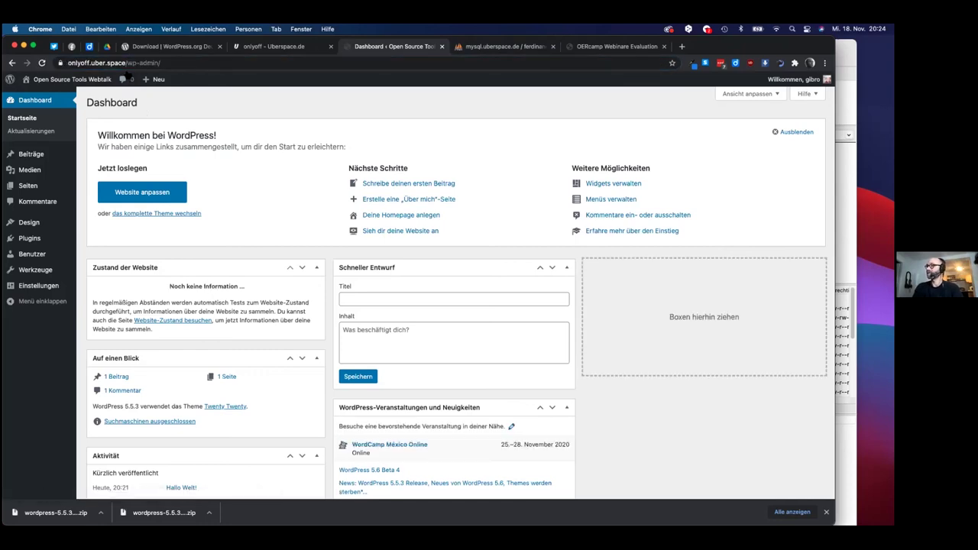
- View the live front page with its Hallo Welt! post, then go back to the Dashboard
left_click(45, 92)
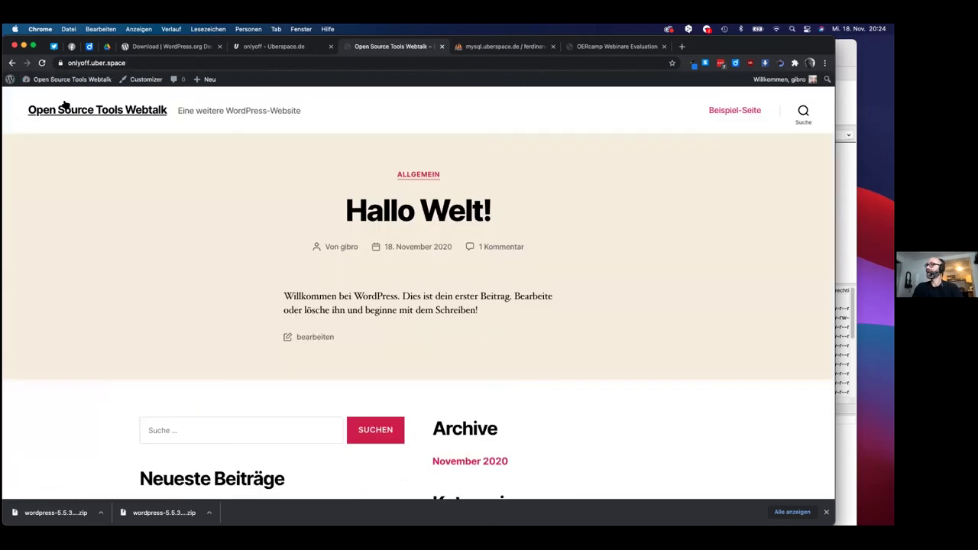
scroll(173, 197, "down", 3)
scroll(172, 198, "up", 3)
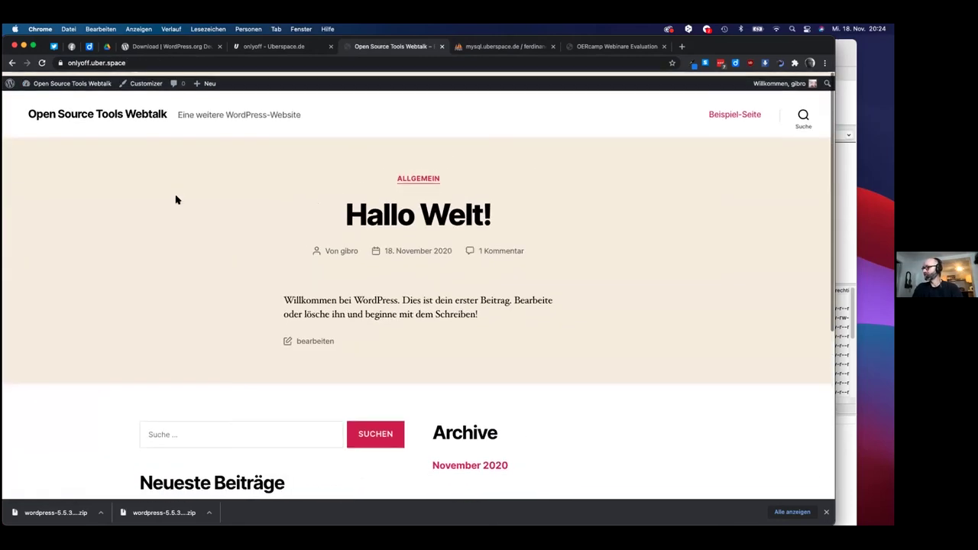
scroll(174, 198, "down", 5)
scroll(175, 198, "up", 5)
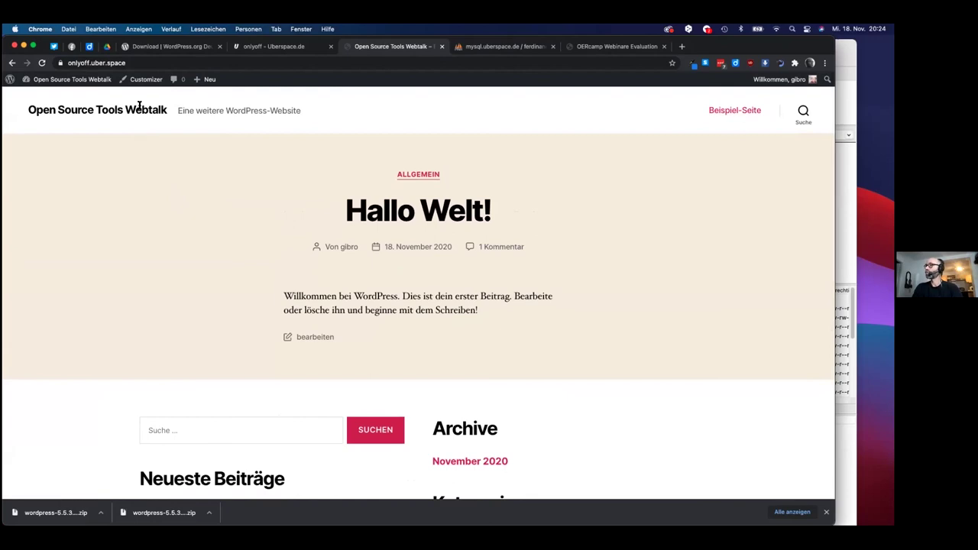
left_click(130, 64)
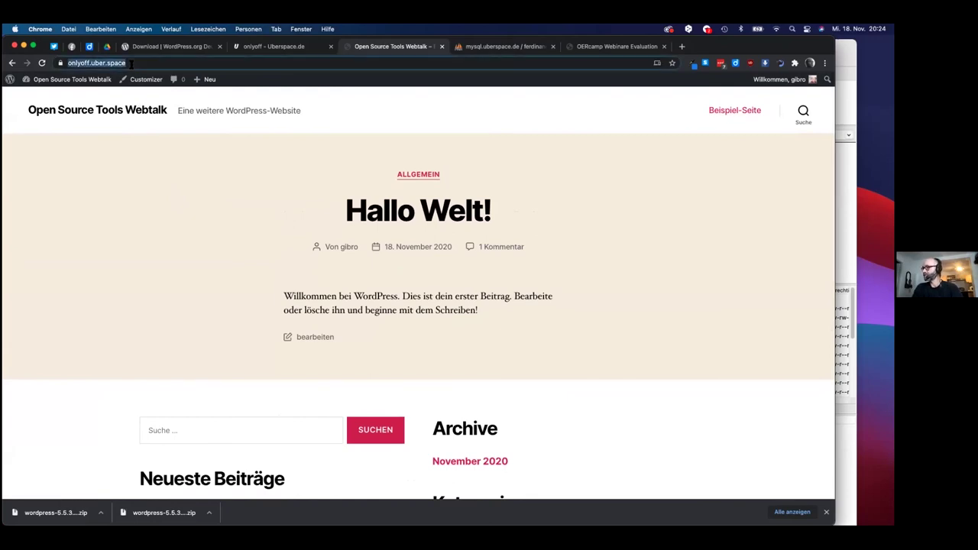
left_click(76, 89)
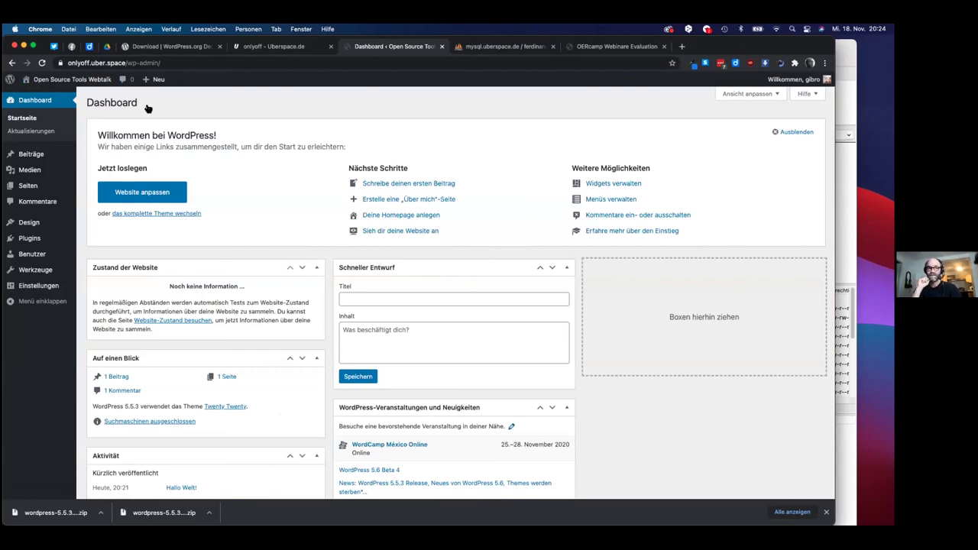
key("super+Tab")
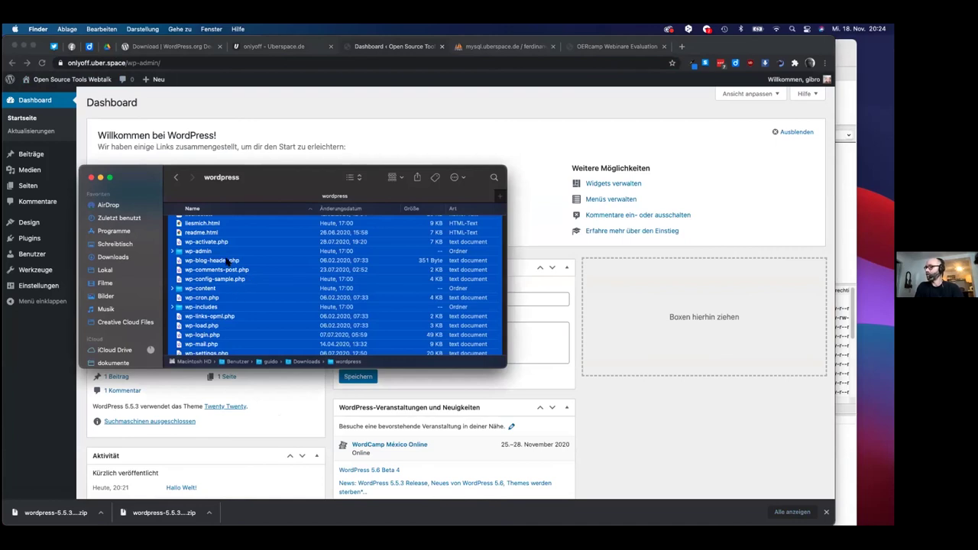
left_click(212, 260)
scroll(199, 218, "up", 2)
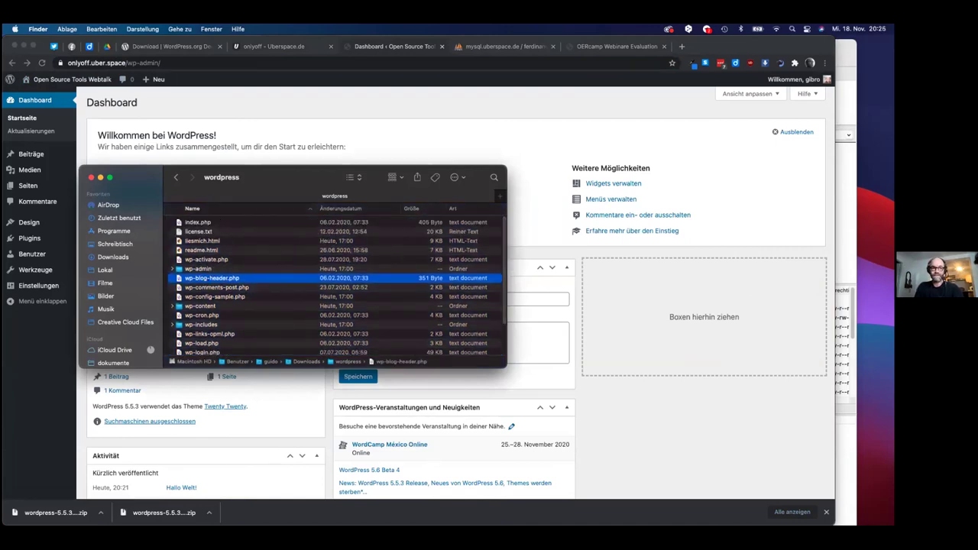
key("super+Tab")
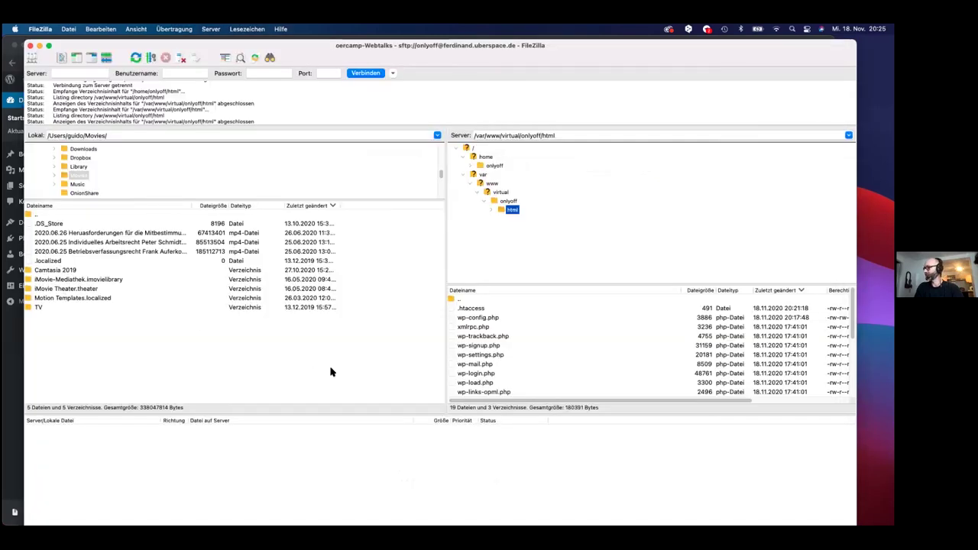
scroll(458, 373, "down", 5)
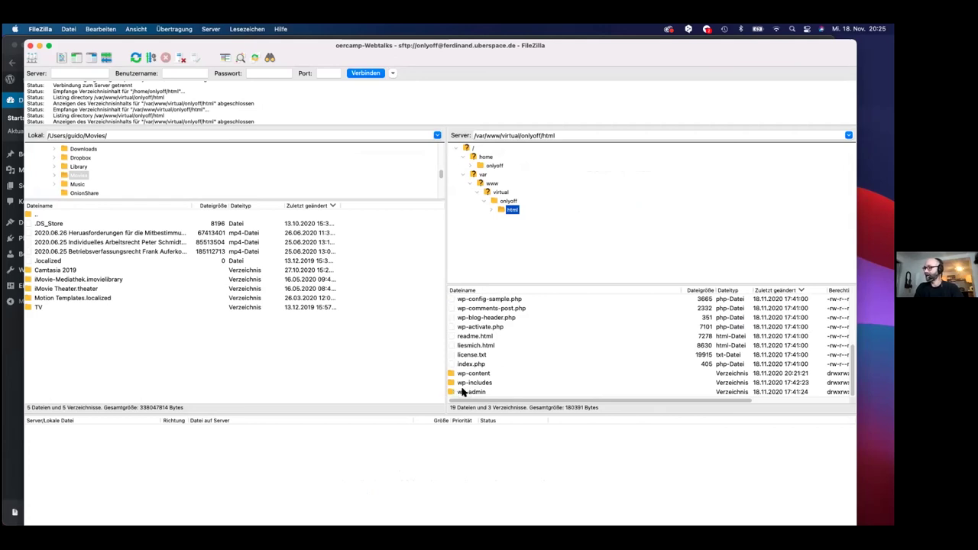
key("super+Tab")
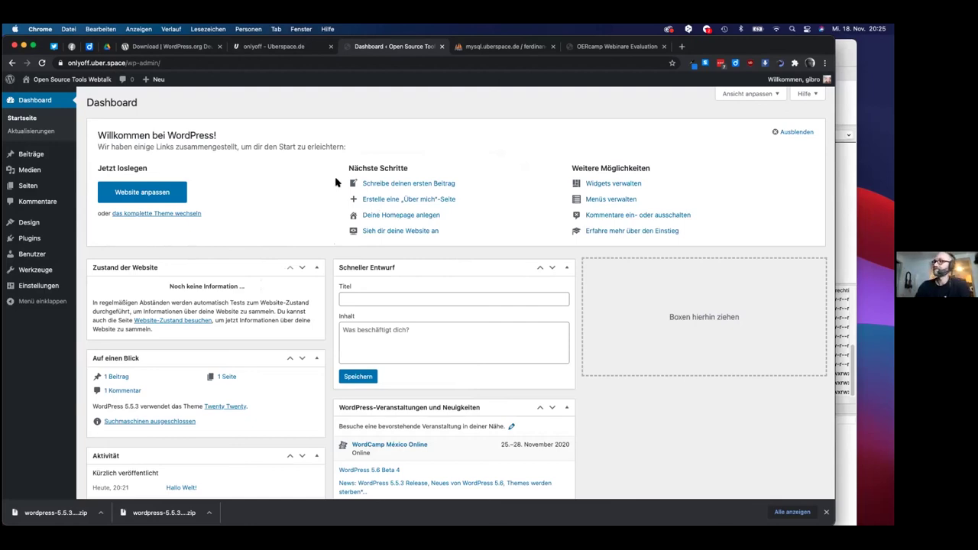
- Show the Beiträge list with the Hallo Welt! post and preview the Plugins and Design submenus
mouse_move(81, 84)
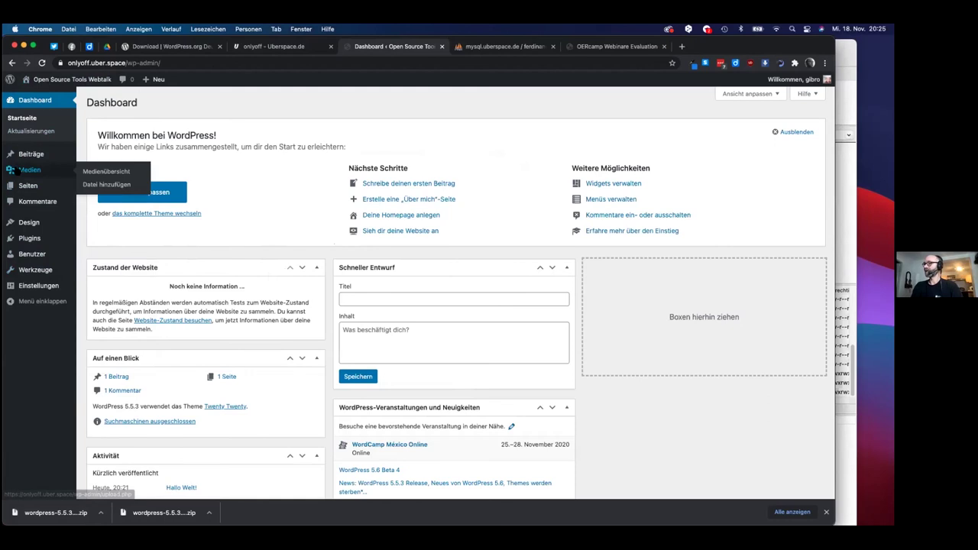
left_click(34, 159)
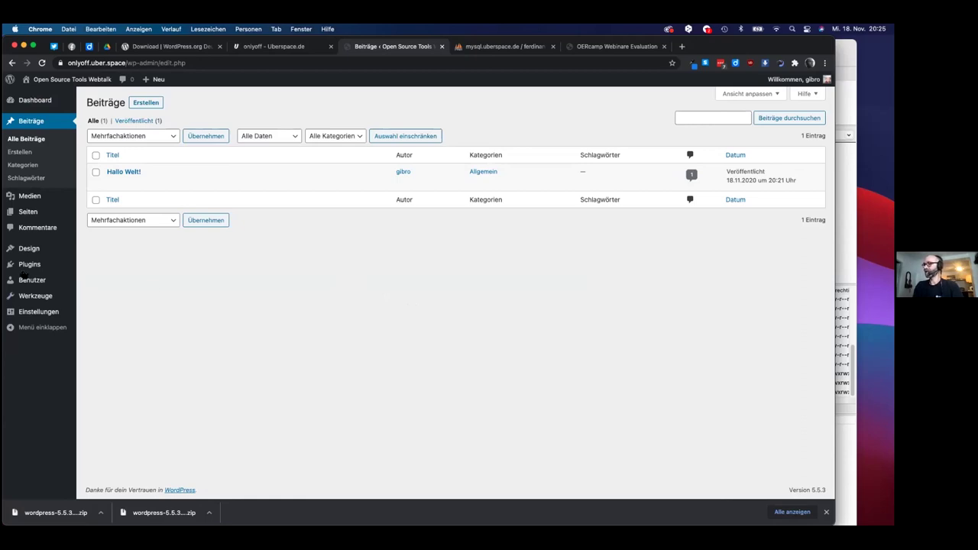
mouse_move(52, 274)
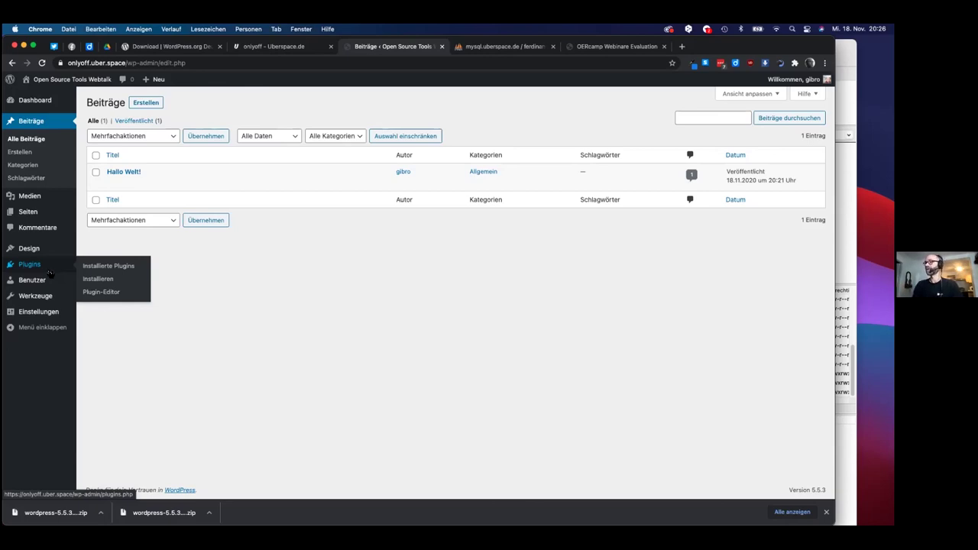
mouse_move(42, 252)
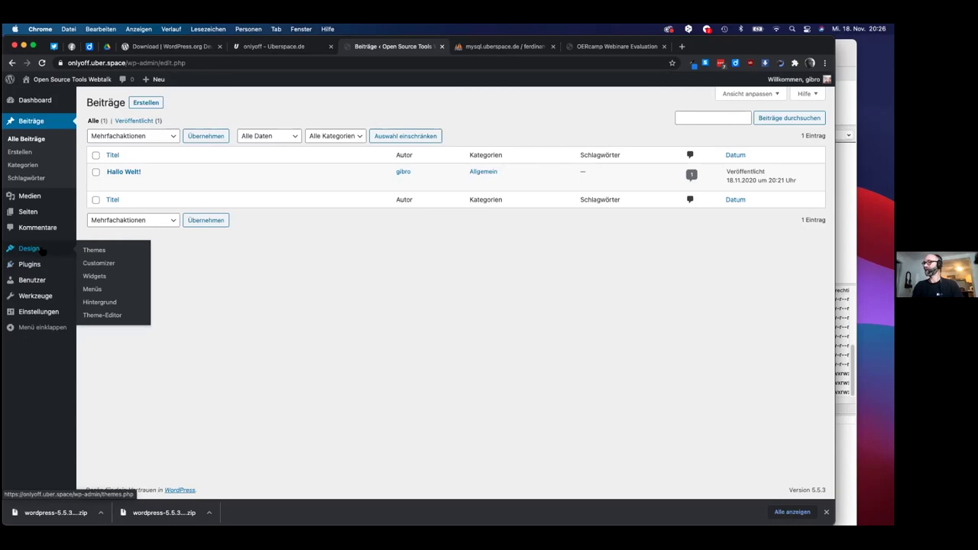